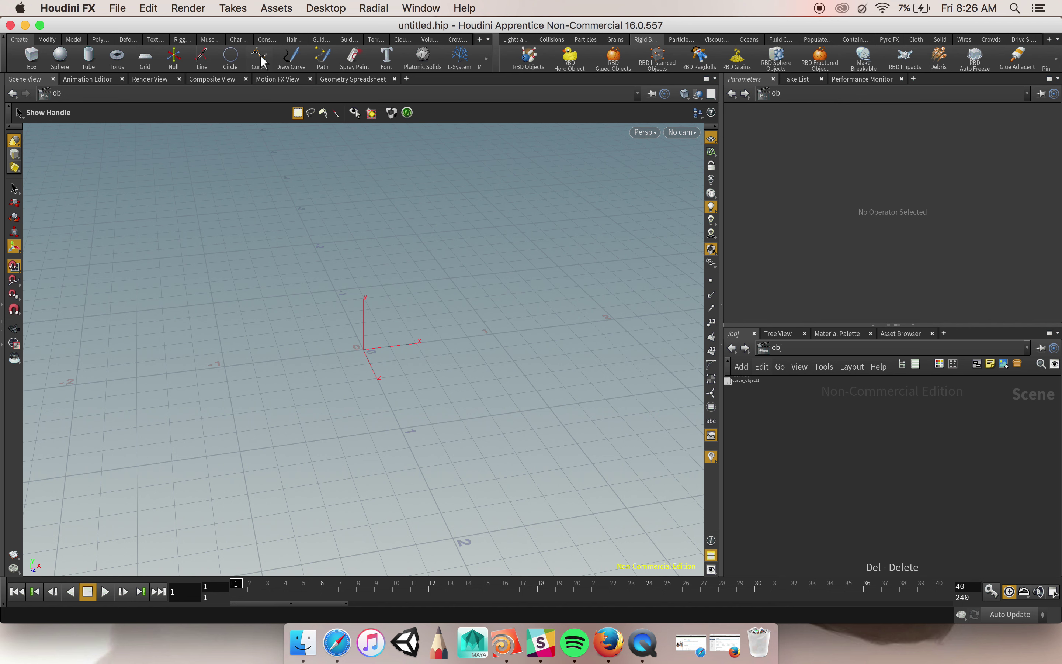
Step: Start a polygon Curve and switch the viewport to the Top view
left_click(259, 57)
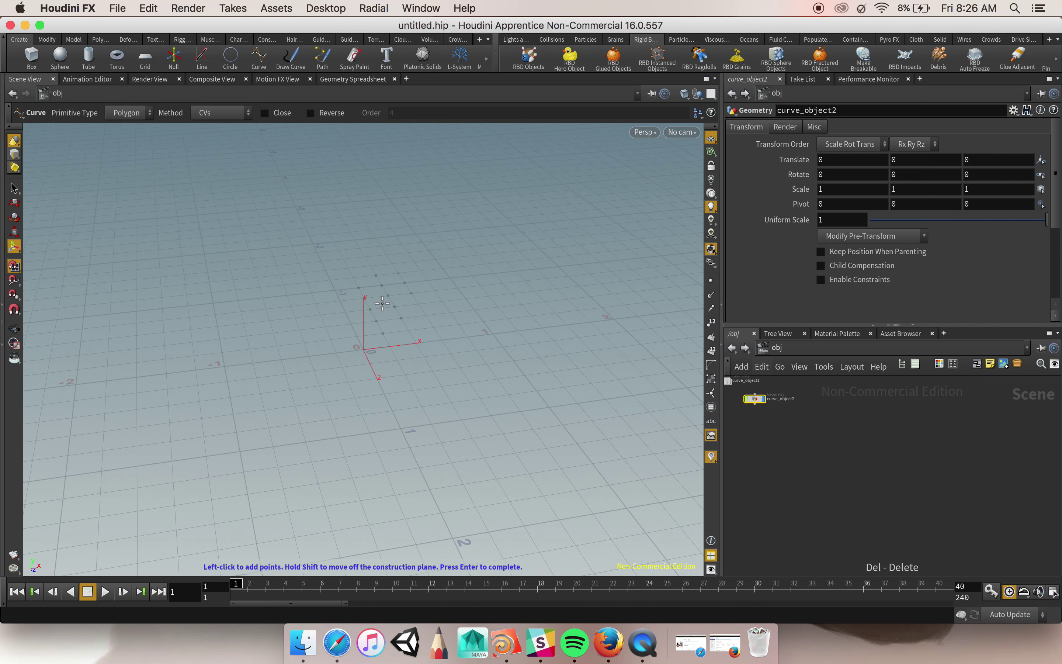
left_click(649, 132)
mouse_move(657, 163)
mouse_move(738, 159)
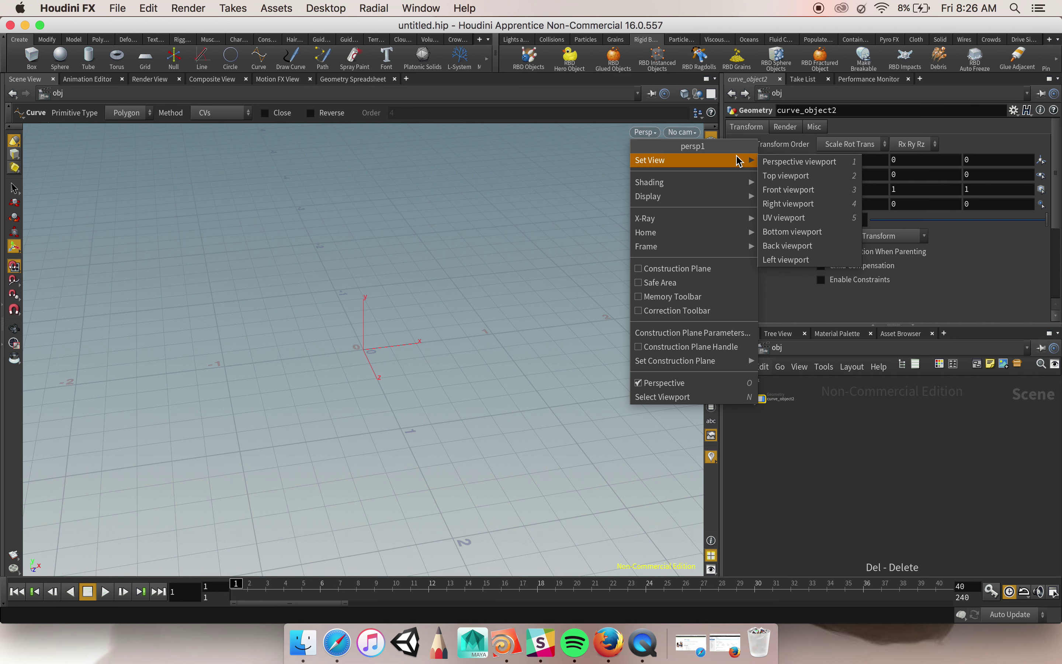
left_click(793, 173)
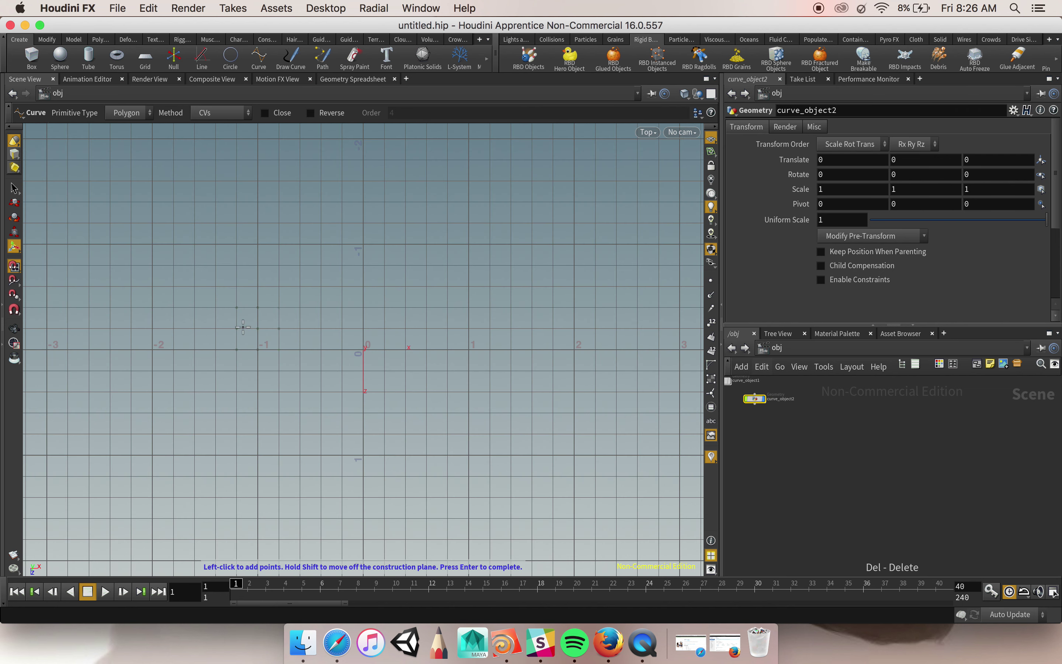
Step: Draw a closed polygon curve shaped like an arched band, spanning x -2 to 2 and z -1 to 0.6, about 1 unit thick
left_click(152, 307)
left_click(258, 244)
left_click(363, 244)
left_click(469, 244)
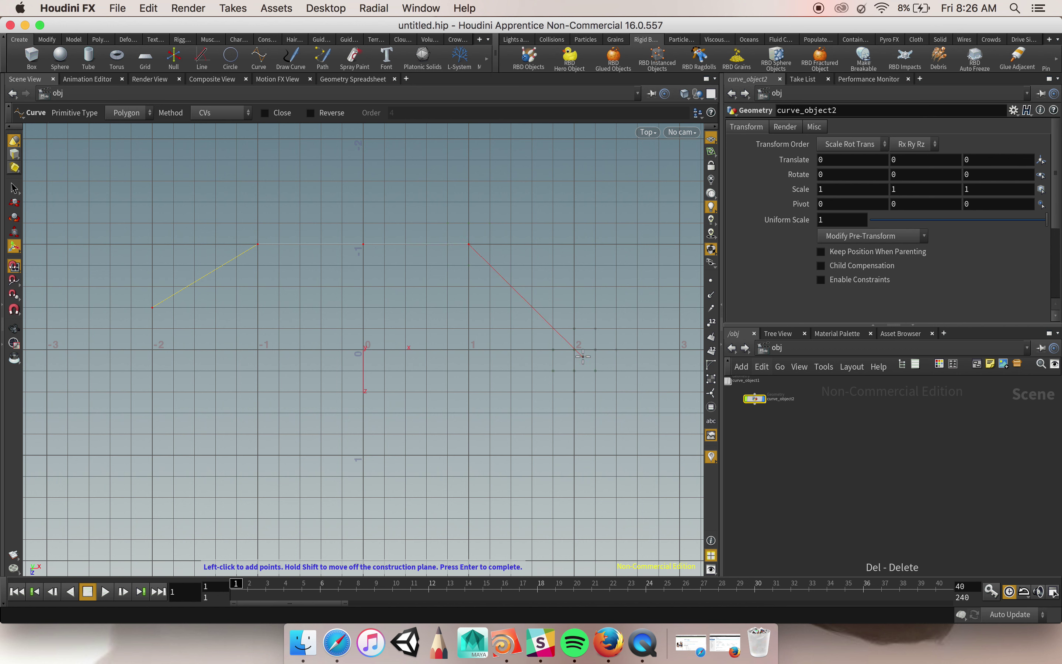
left_click(575, 306)
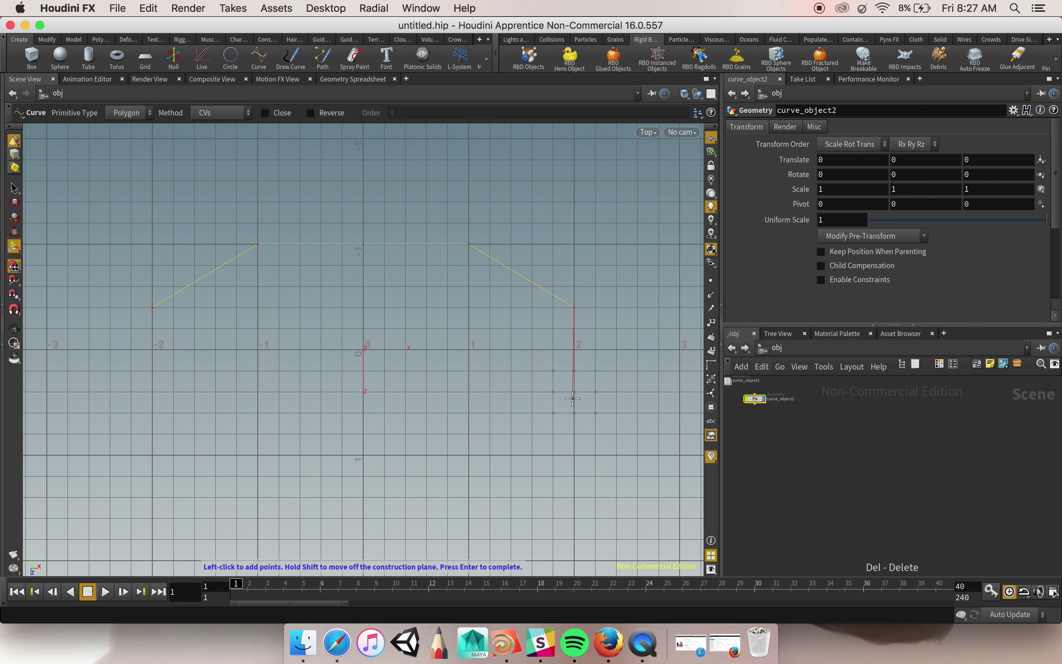
left_click(575, 413)
left_click(469, 350)
left_click(362, 349)
left_click(257, 352)
left_click(153, 414)
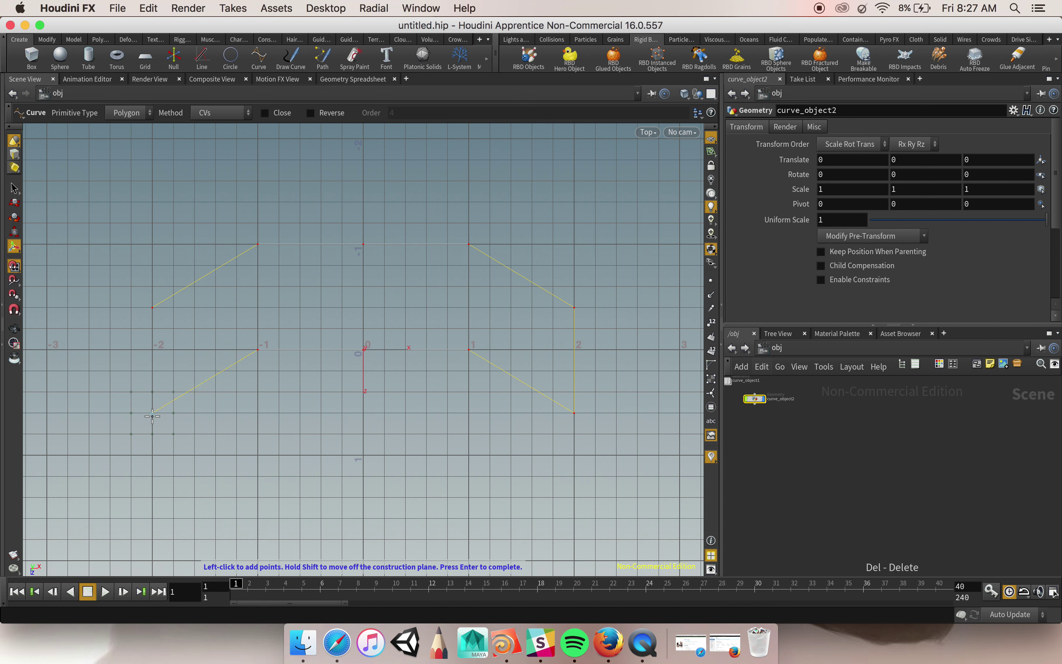
left_click(152, 309)
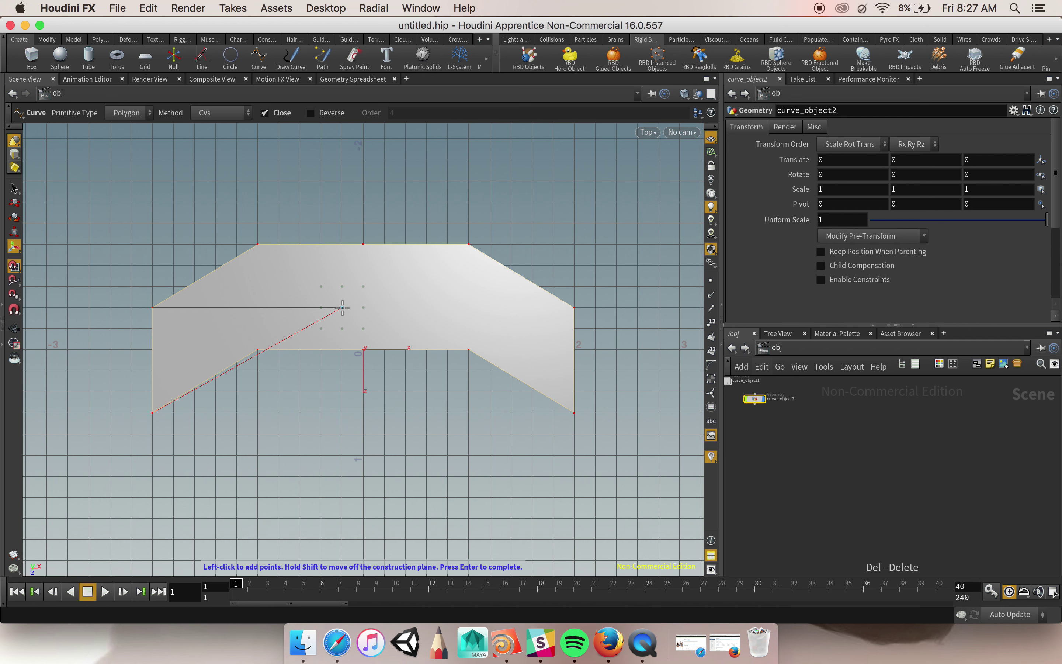
key("Return")
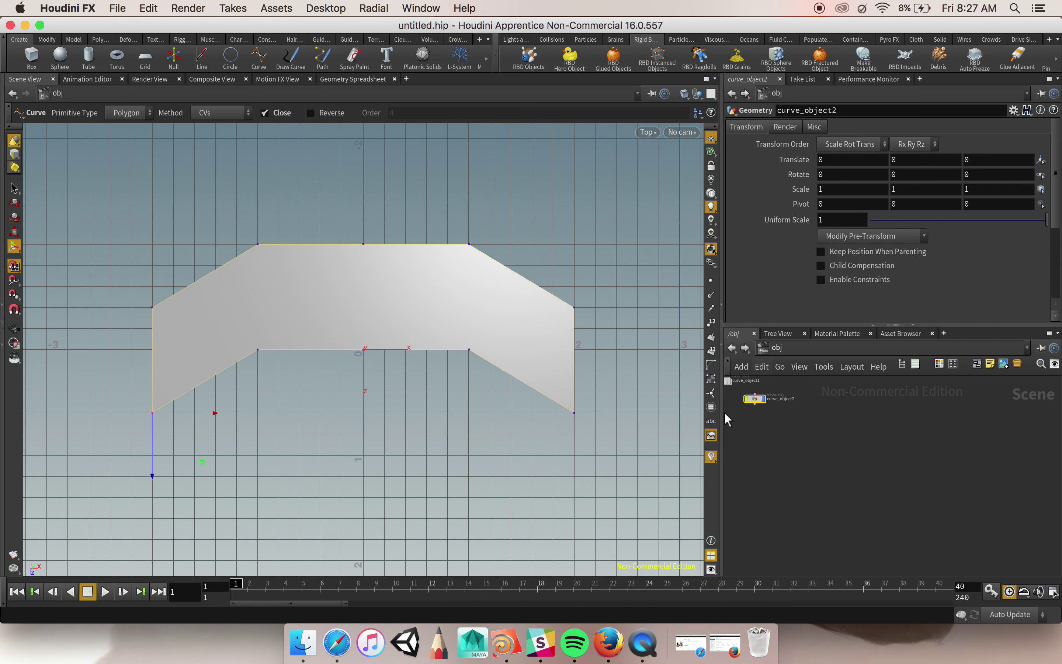
Step: Return the viewport to the Perspective view and open the geometry network inside the new curve object
left_click(647, 131)
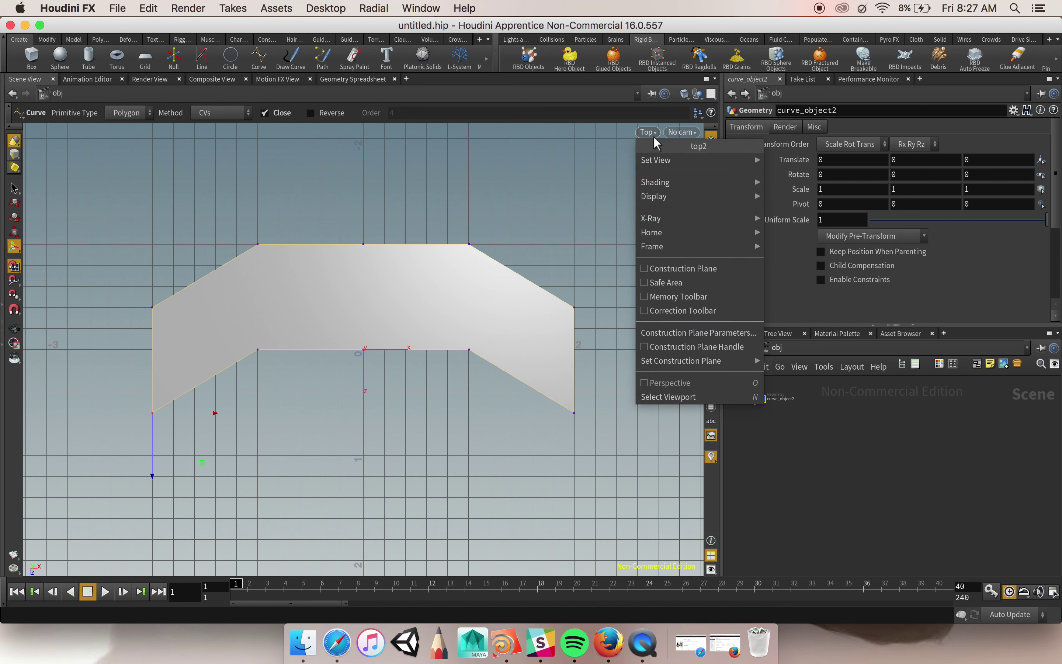
mouse_move(660, 162)
left_click(806, 161)
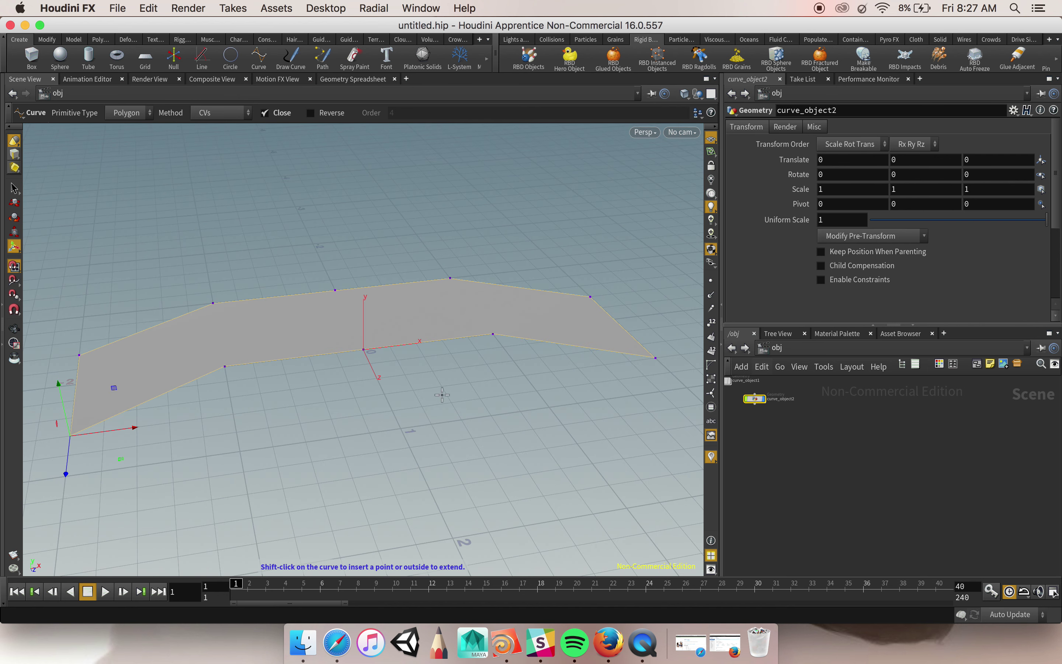
left_click_drag(462, 425, 47, 332)
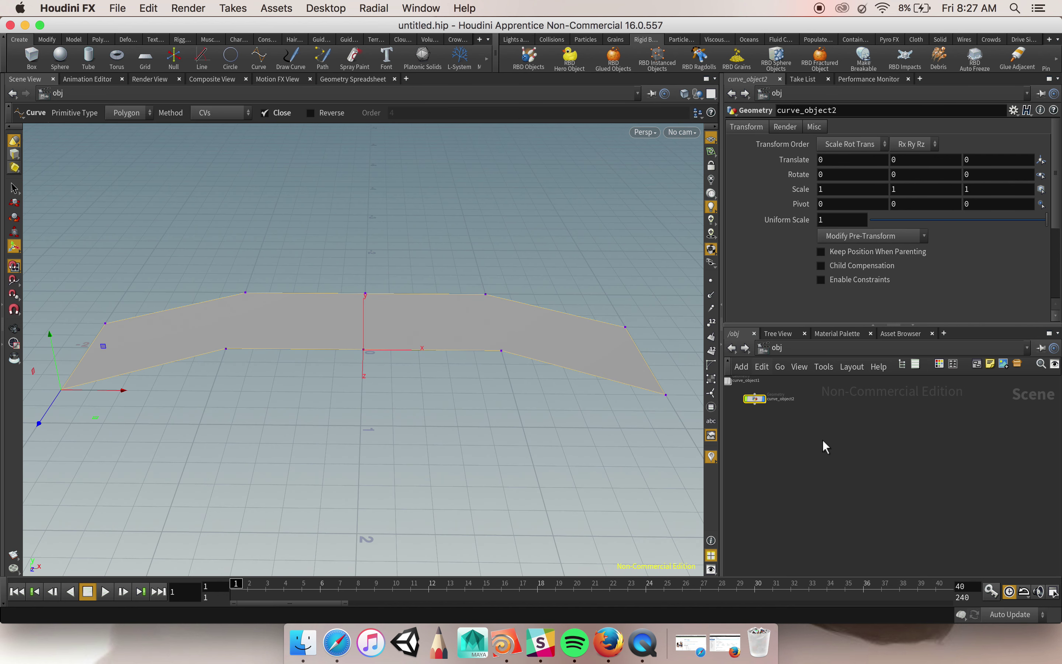
left_click_drag(752, 403, 824, 445)
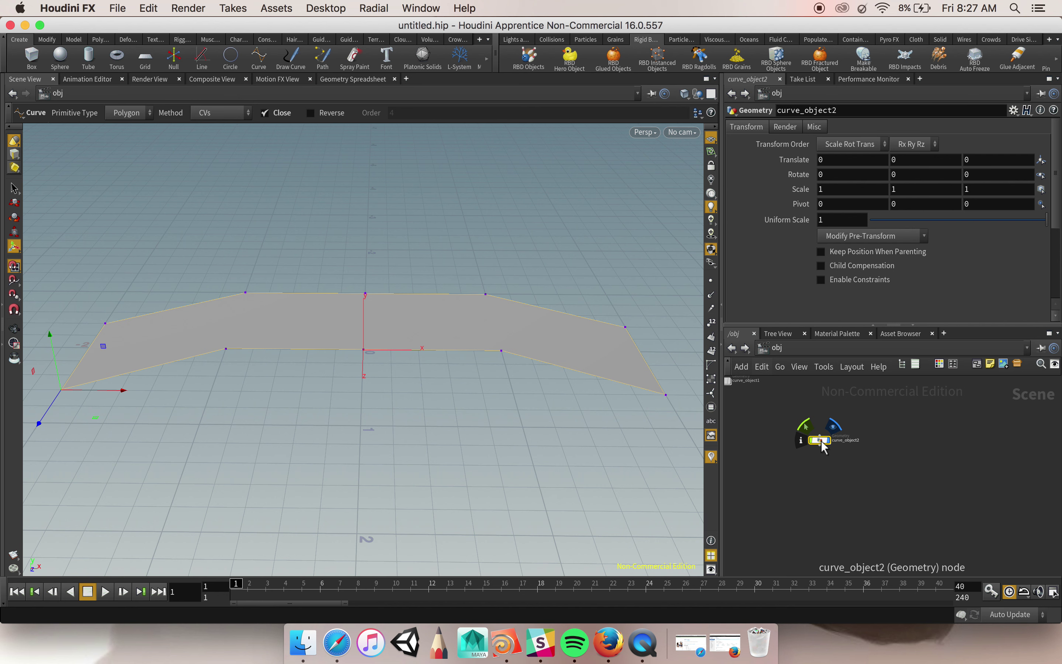
double_click(822, 444)
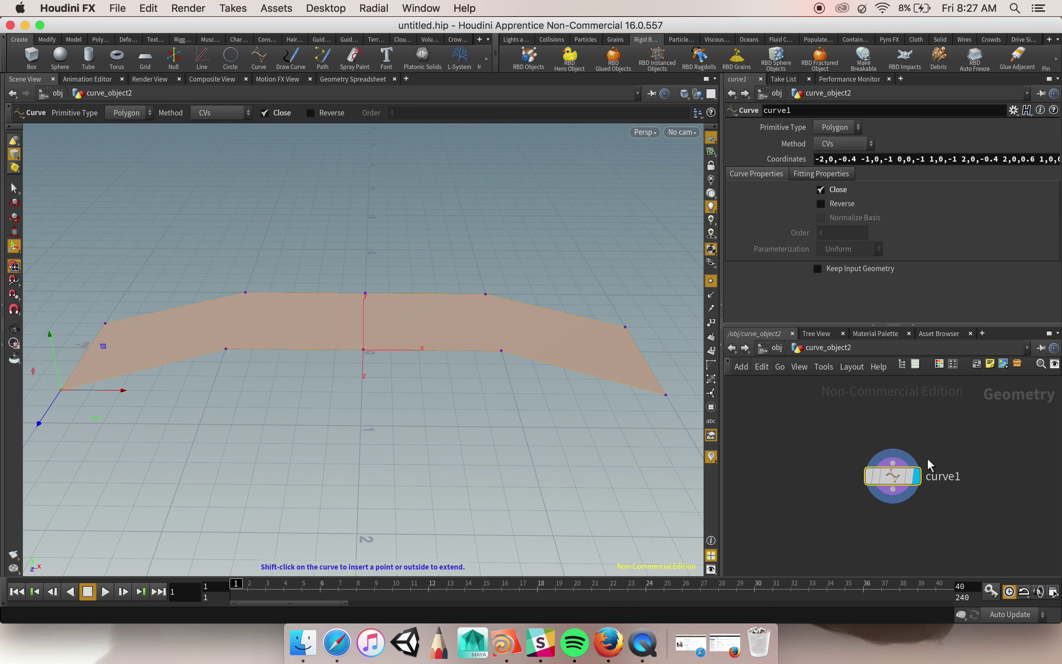
Step: Add a Resample node below curve1, connect the curve's output to it, and display its result
left_click_drag(892, 478, 884, 447)
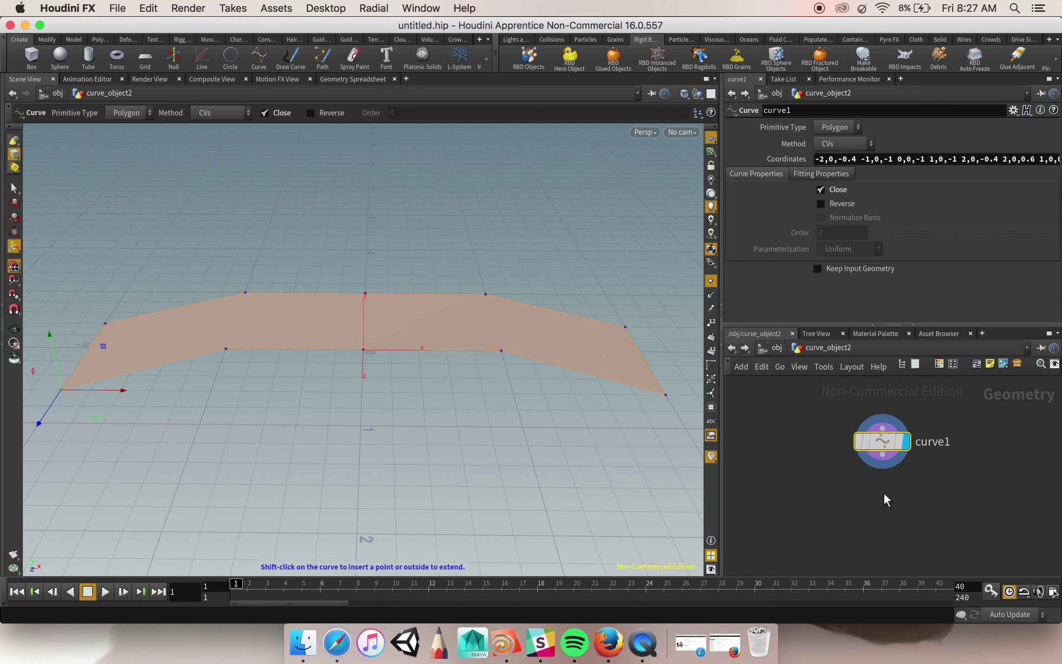
key("Tab")
type("res")
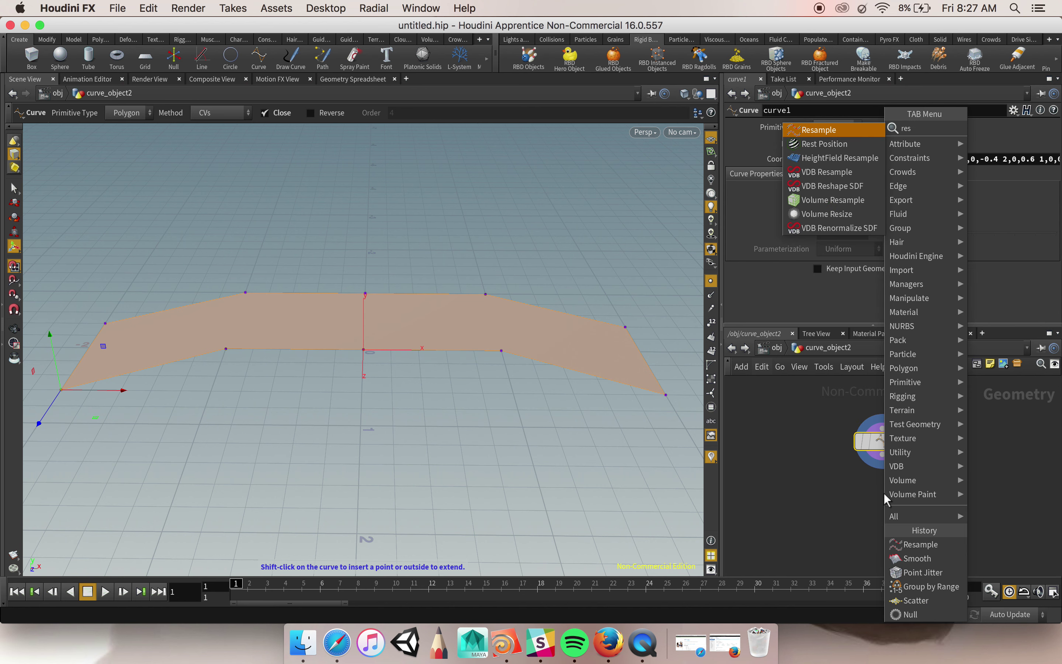
key("Return")
left_click(884, 493)
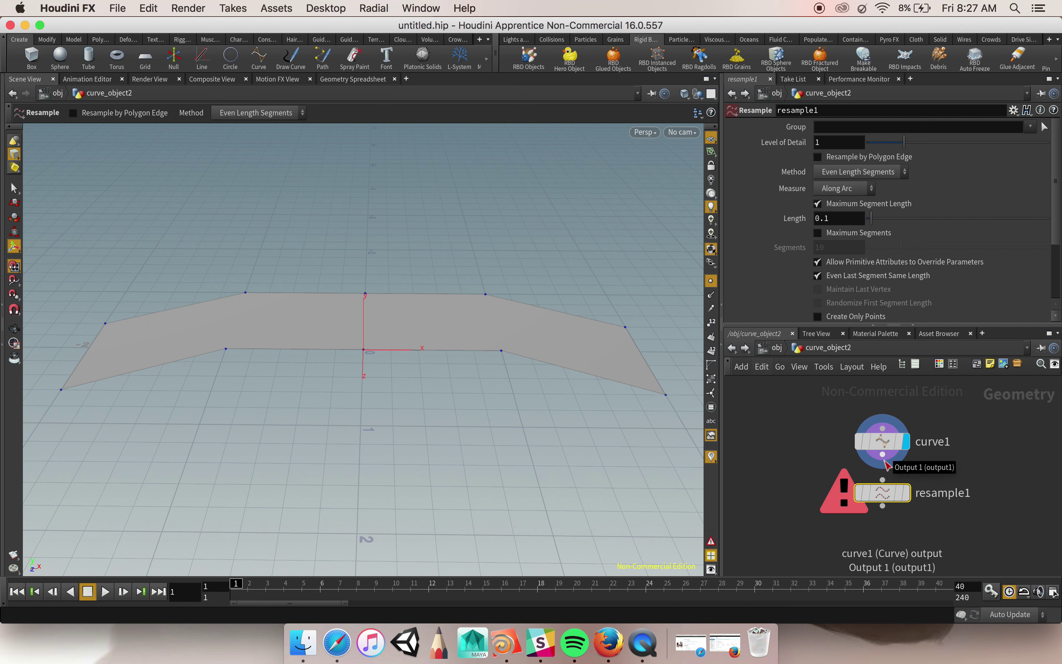
left_click_drag(883, 456, 884, 480)
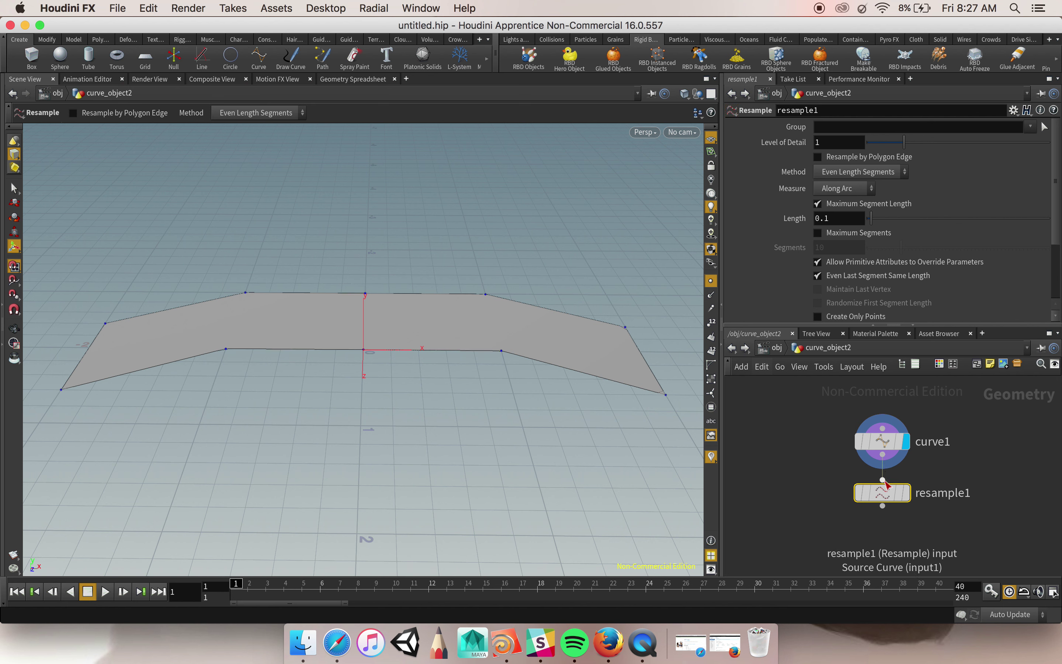
left_click(906, 492)
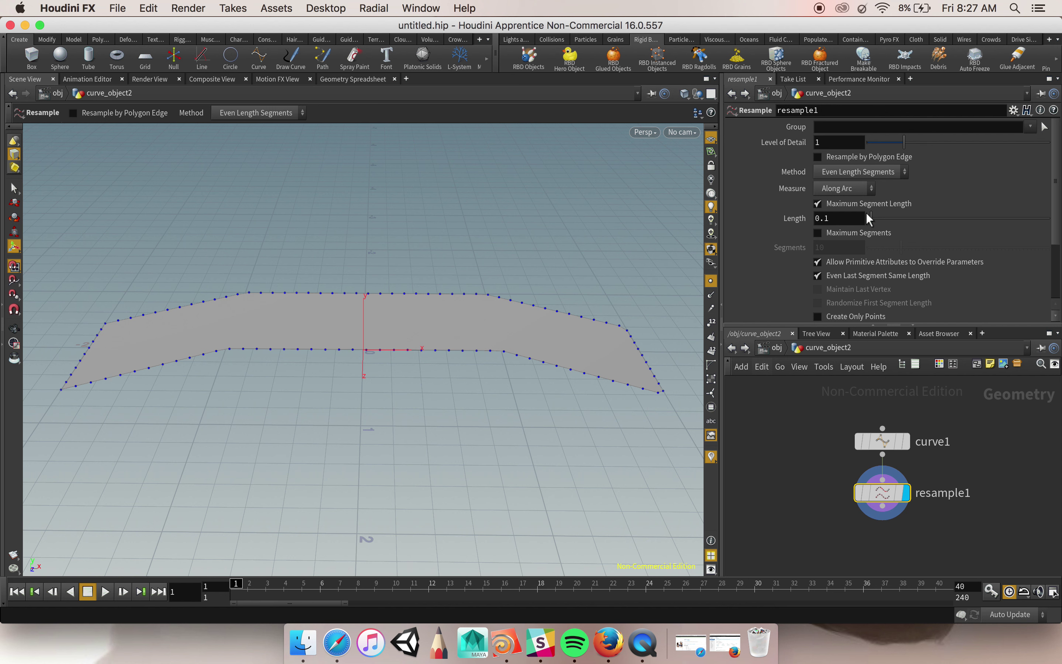
Step: Enable Resample by Polygon Edge and set the maximum segment length to 0.43
left_click_drag(872, 219, 875, 221)
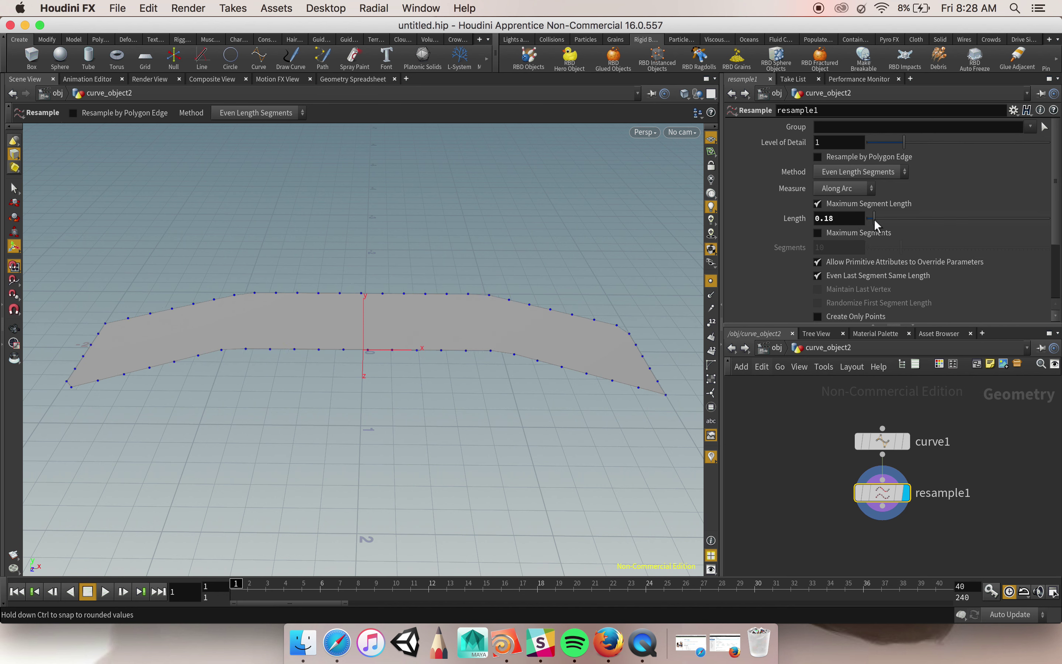
left_click(817, 158)
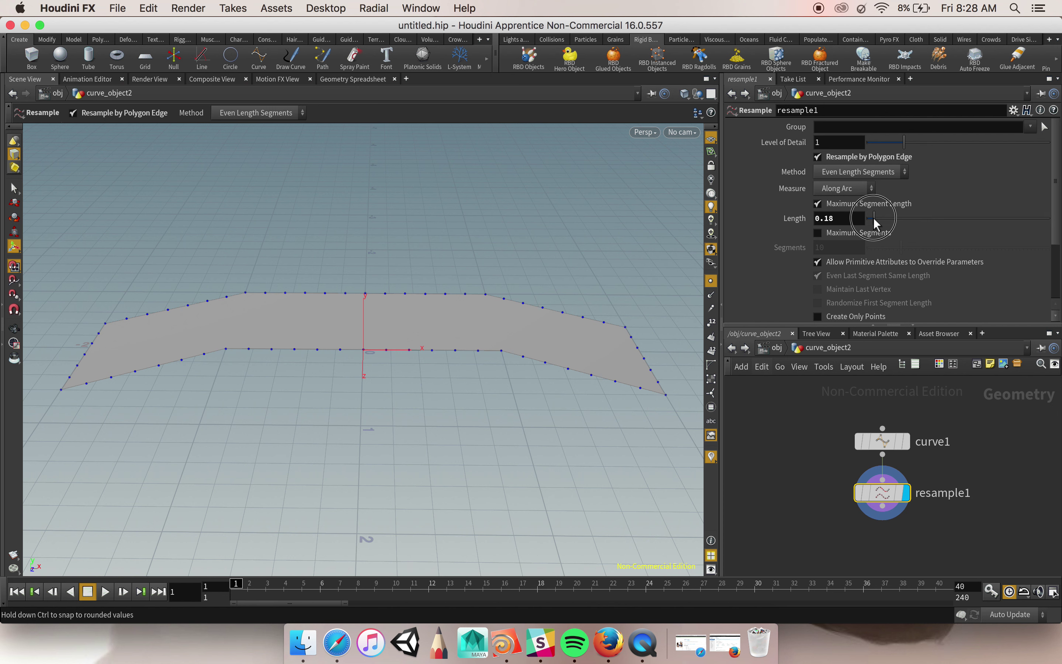
left_click_drag(873, 222, 884, 228)
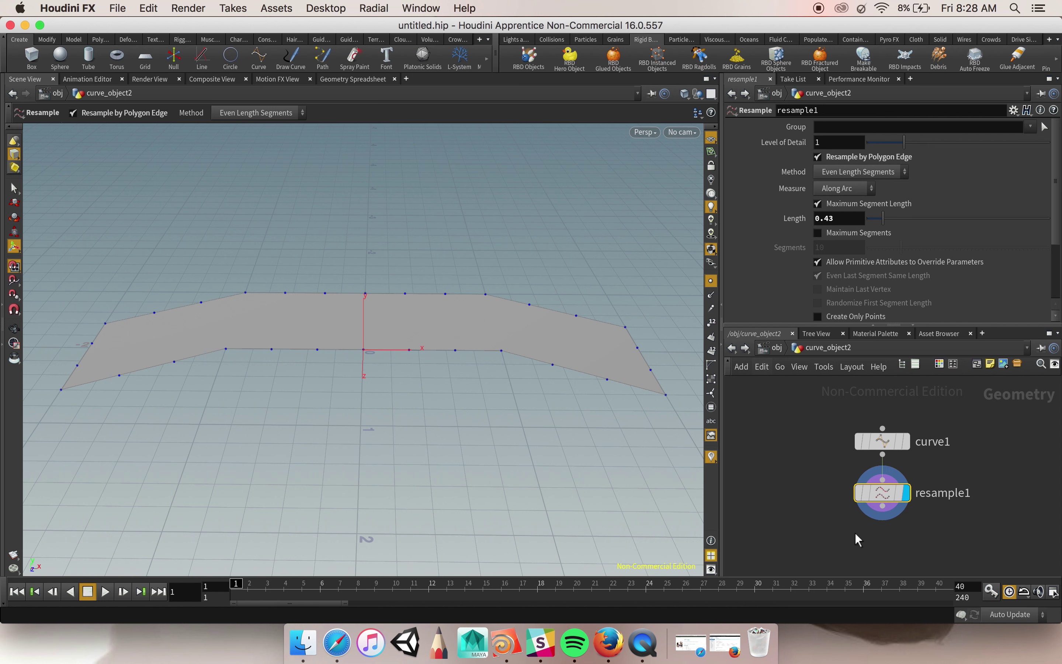
Step: Add a Convert node below resample1, connected to its output, and display its result
key("Tab")
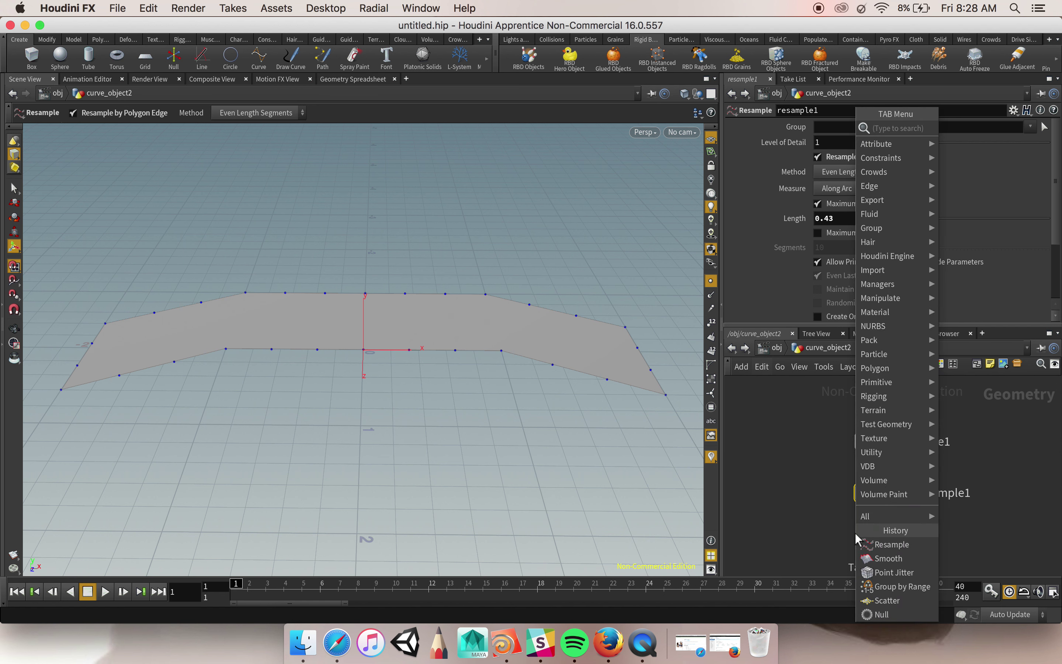
type("con")
type("n")
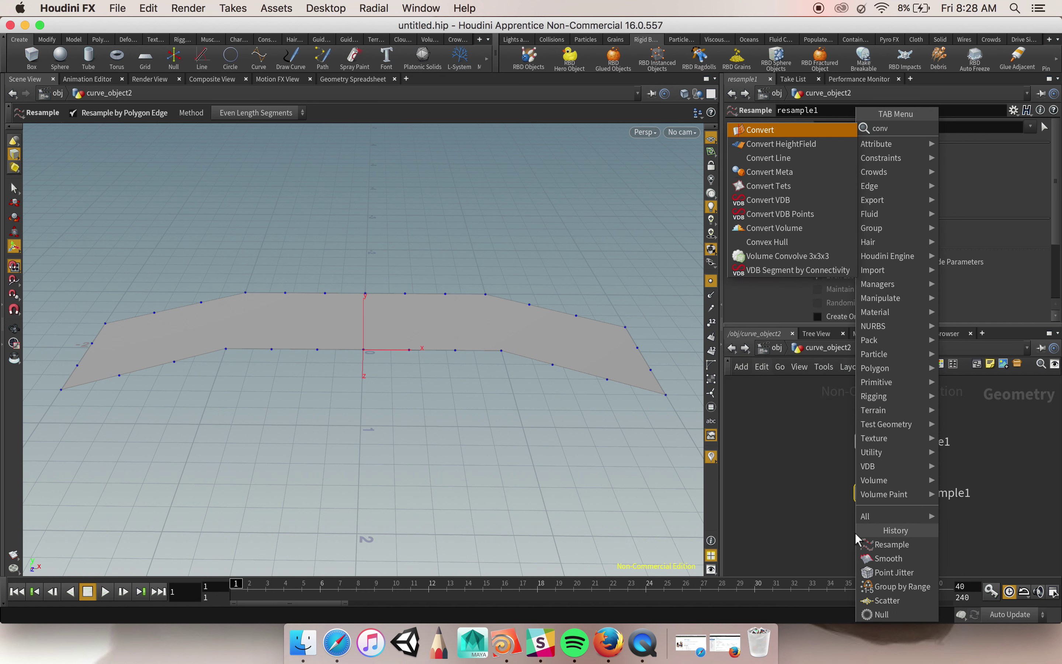
key("Return")
left_click(885, 540)
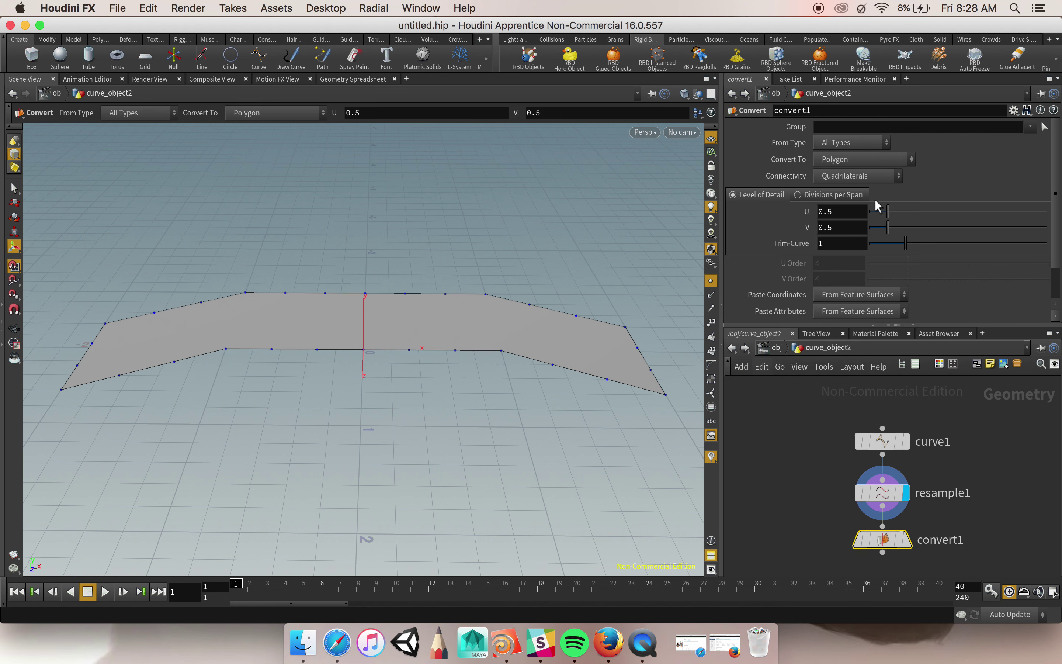
left_click(907, 540)
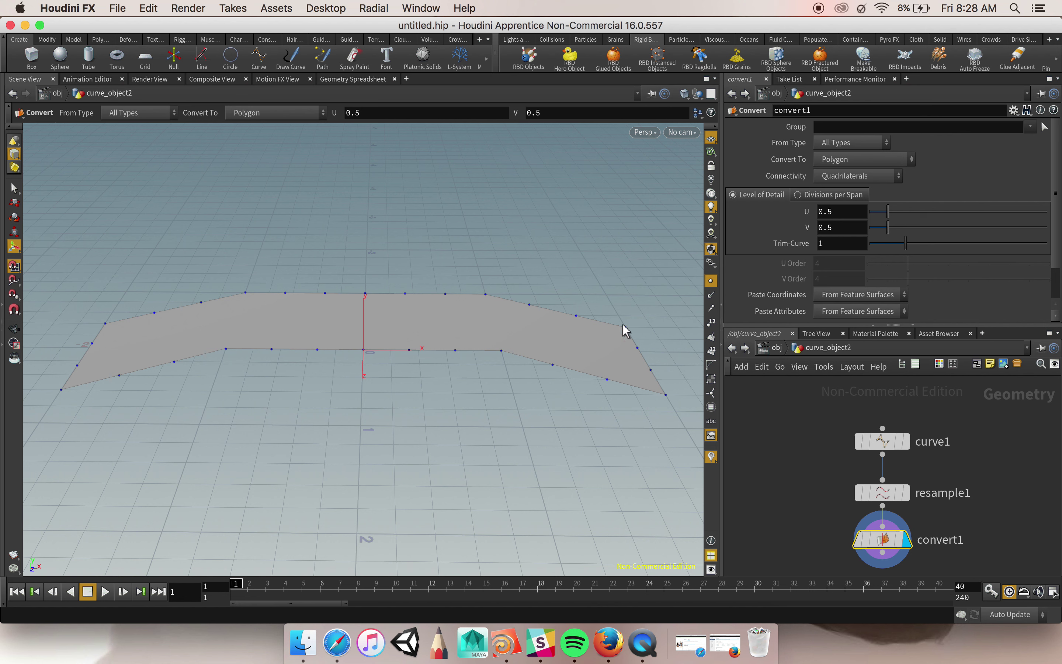
Step: Add a PolyExtrude node below convert1 and connect the Convert output to its first input
middle_click_drag(800, 470, 783, 399)
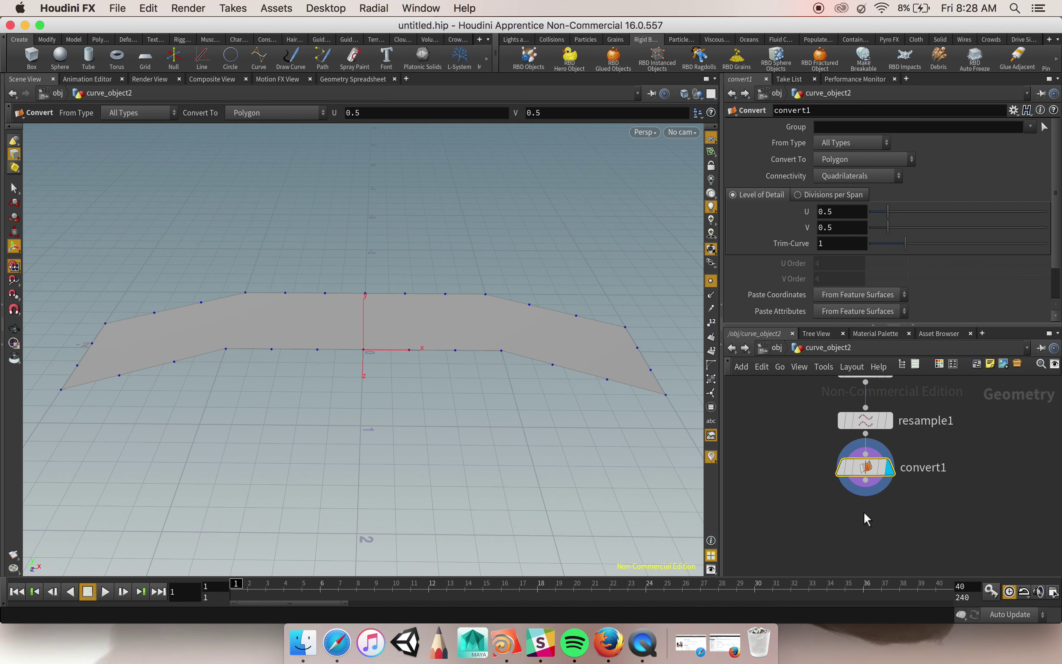
key("Tab")
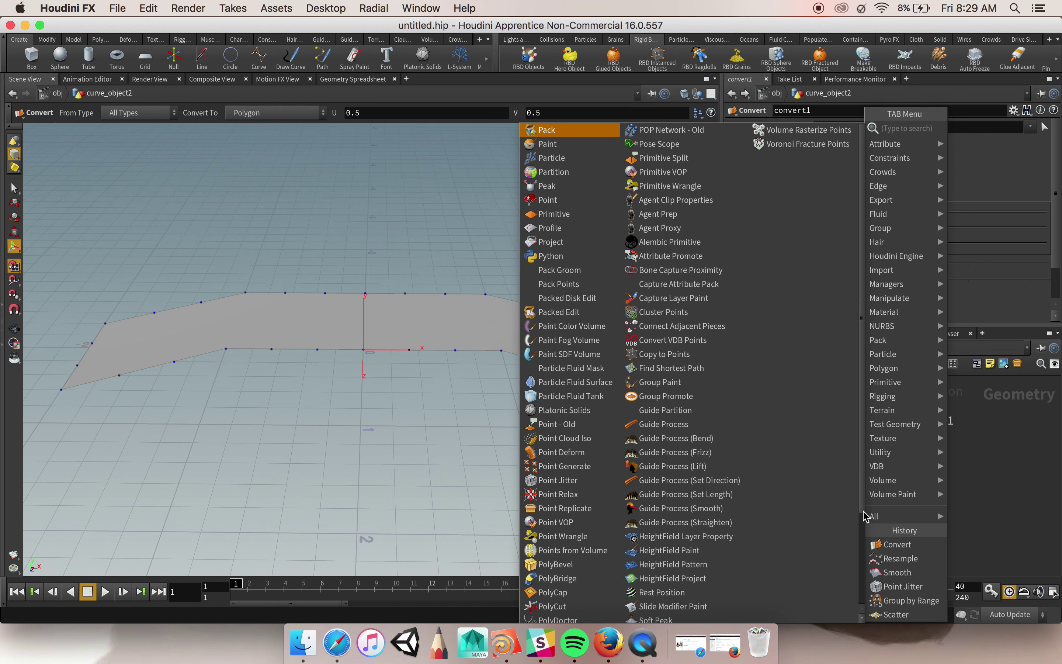
type("polyex")
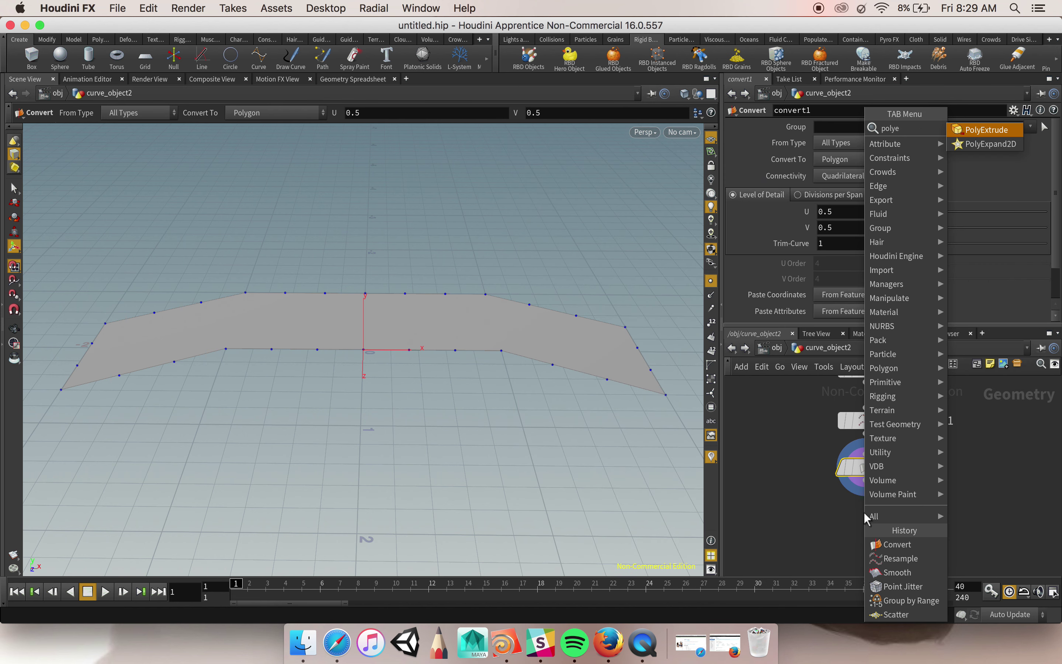
key("Return")
left_click(869, 514)
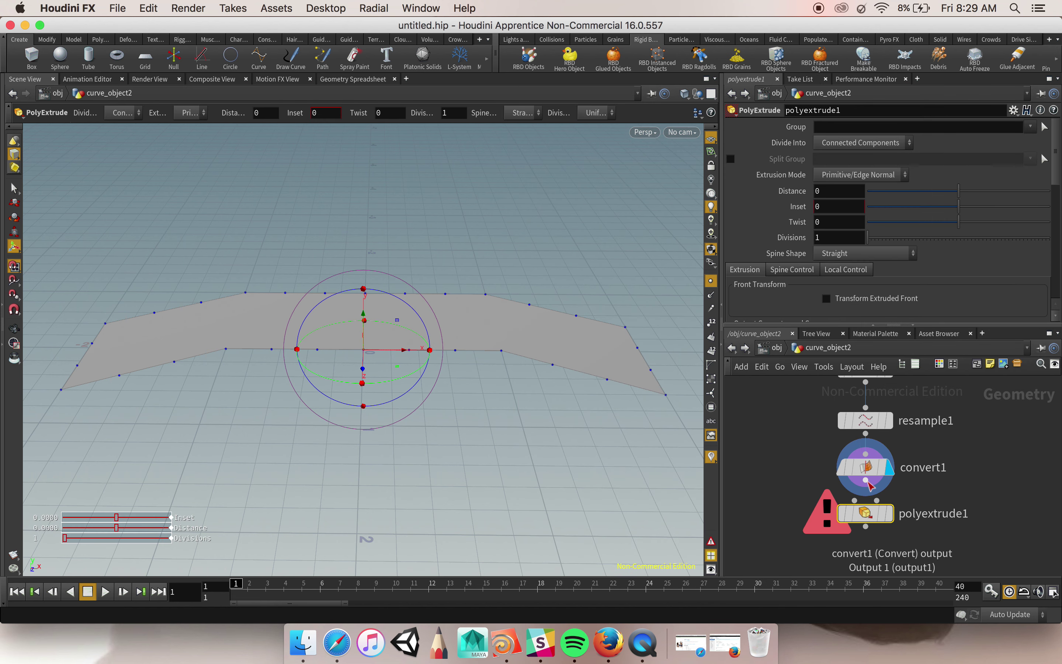
left_click_drag(866, 482, 854, 500)
left_click(854, 501)
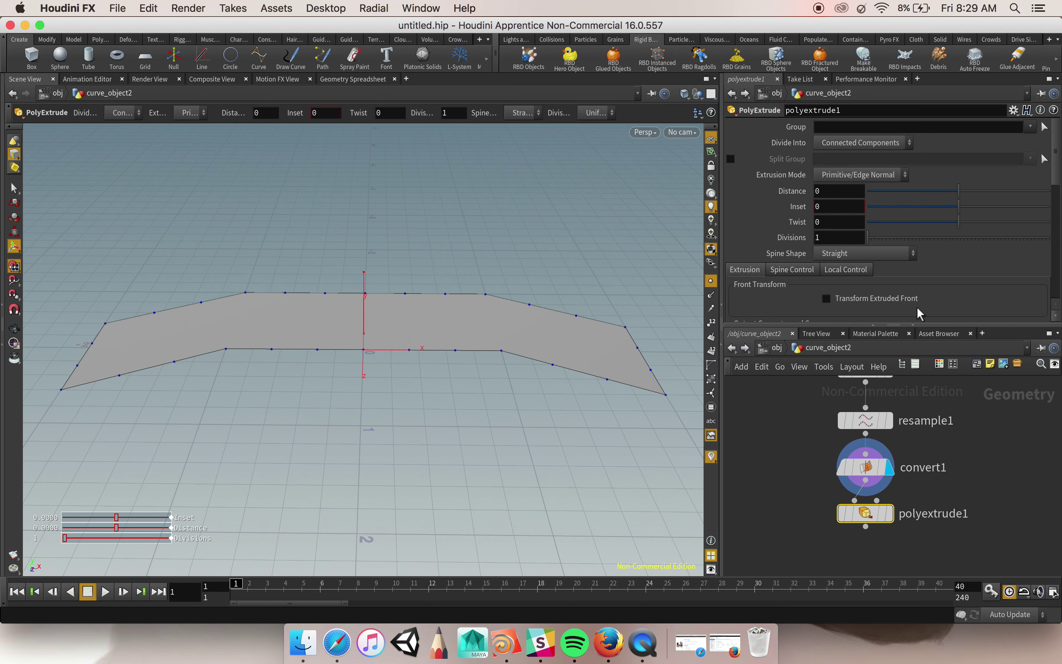
Step: Set the PolyExtrude distance to 1 and display the extruded result
left_click_drag(961, 192, 995, 192)
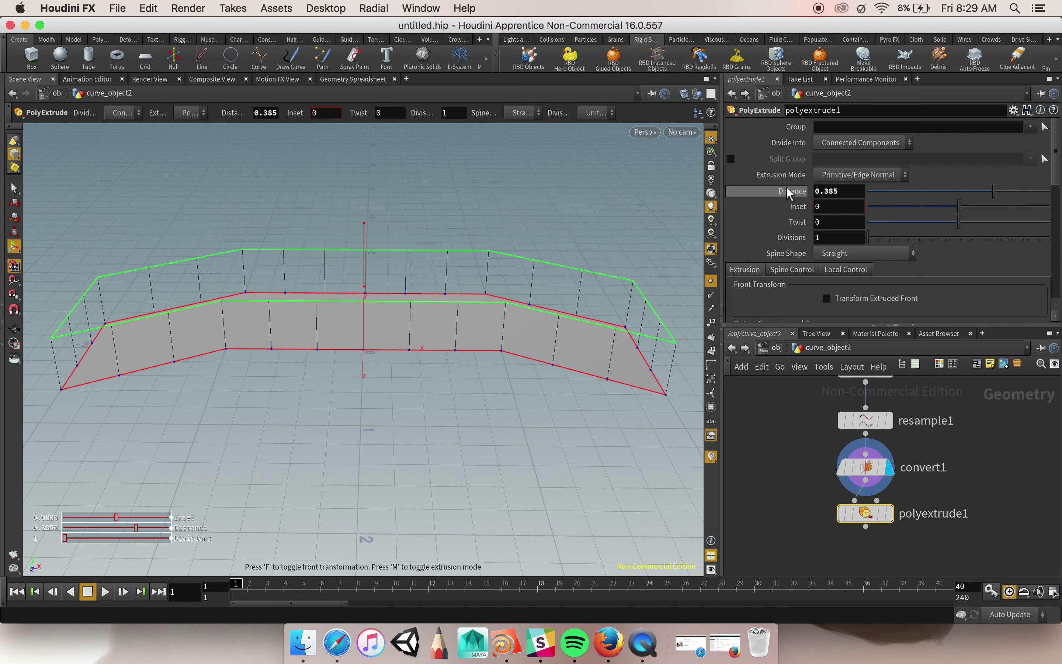
left_click_drag(853, 190, 600, 224)
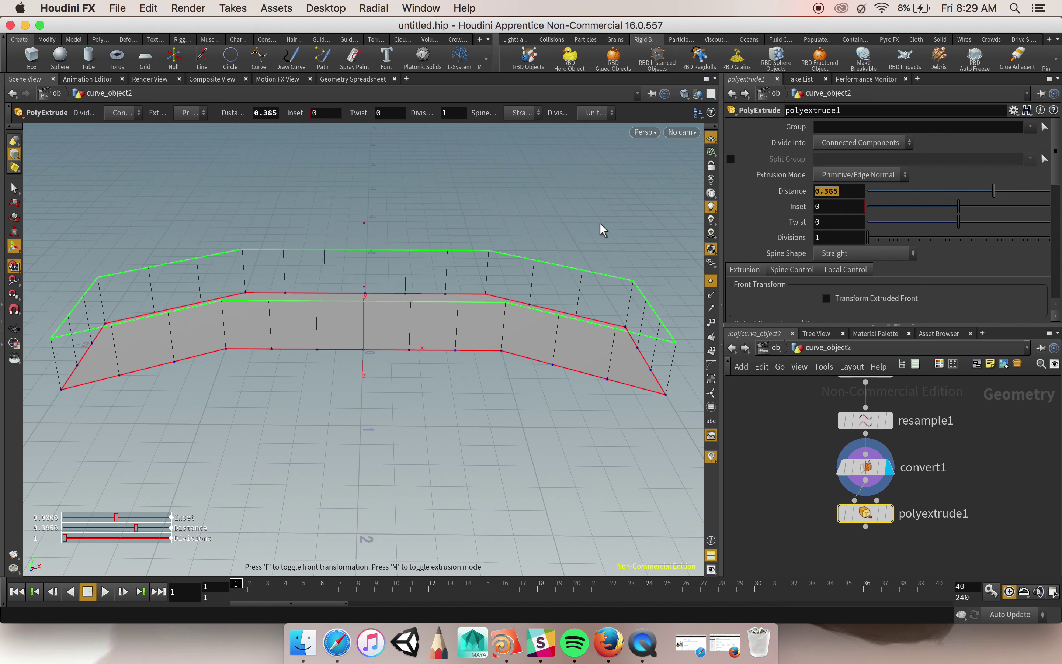
type("1")
key("Tab")
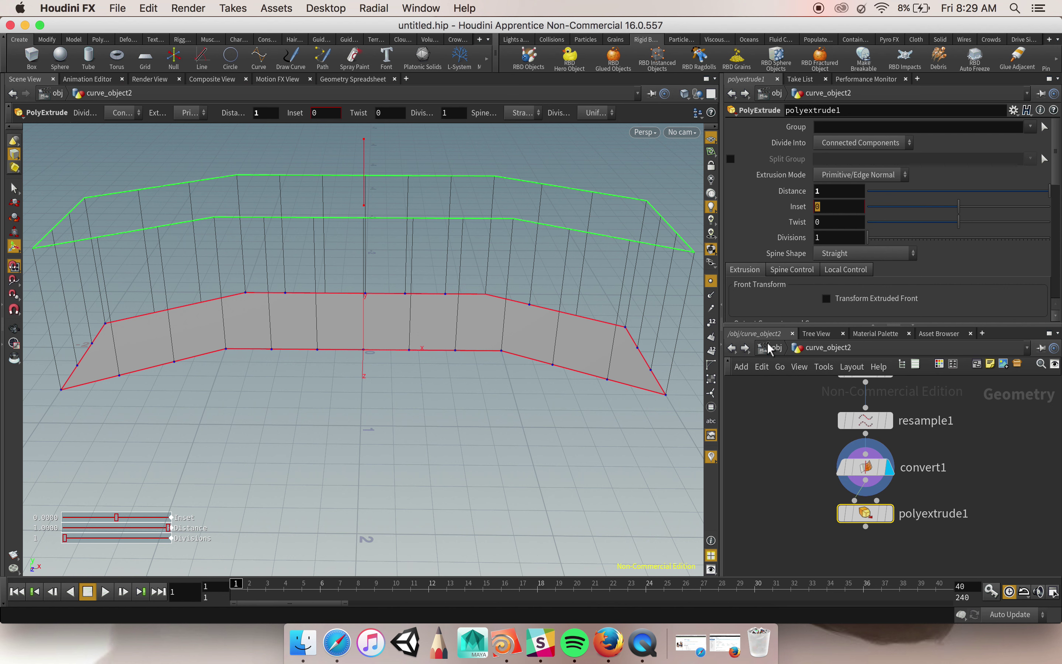
mouse_move(873, 499)
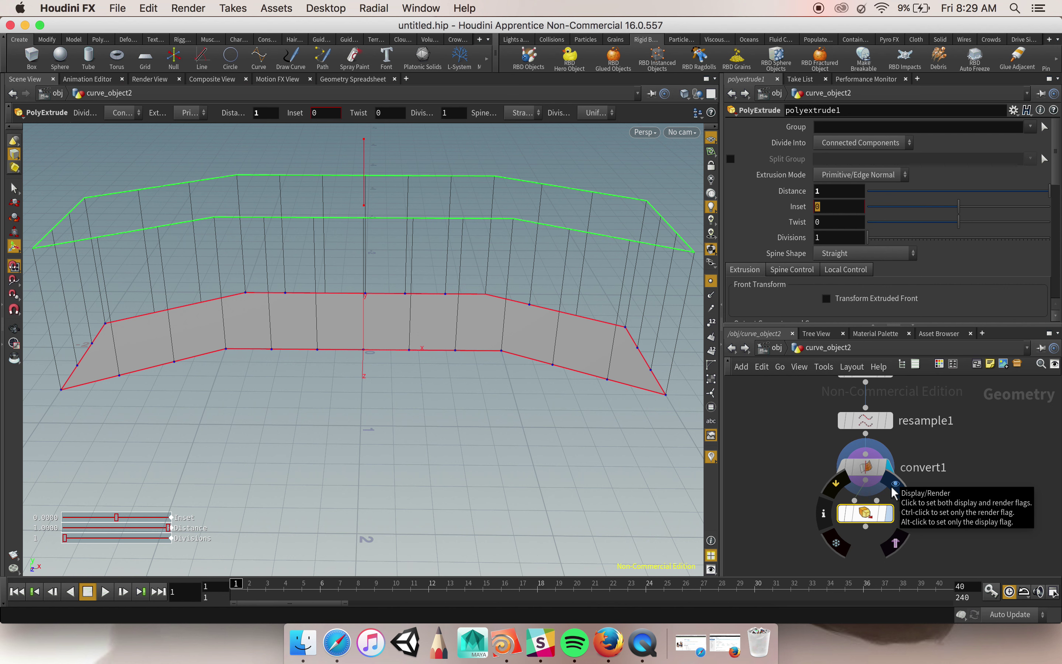
left_click(895, 485)
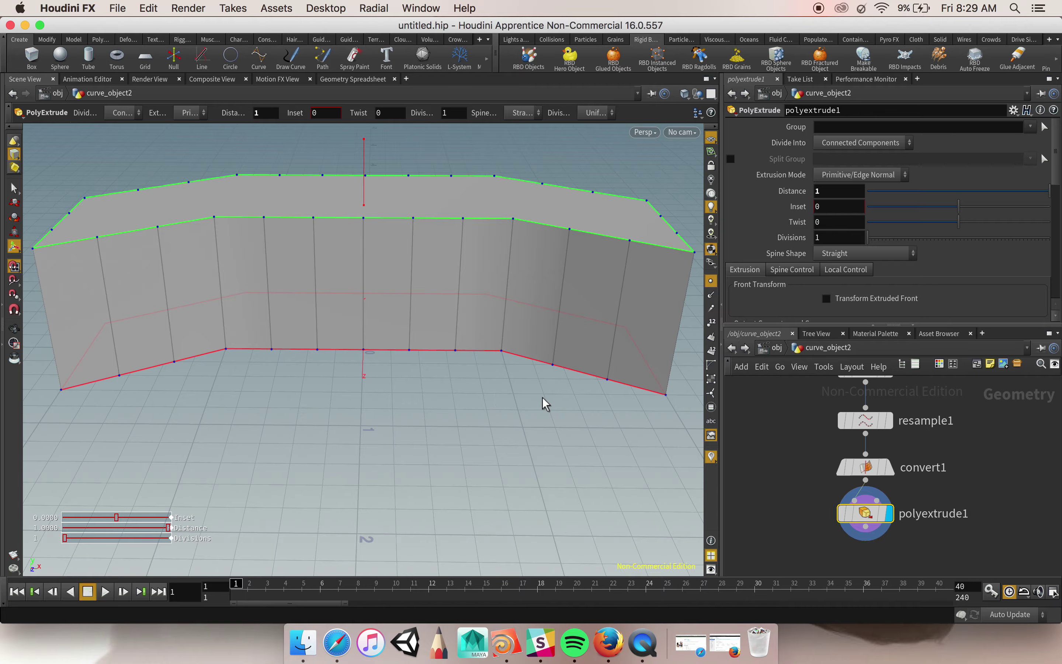
Step: Set the primitive type of the curve1 node to NURBS so the extruded wall is rounded
key("Escape")
left_click_drag(570, 380, 629, 415)
key("Return")
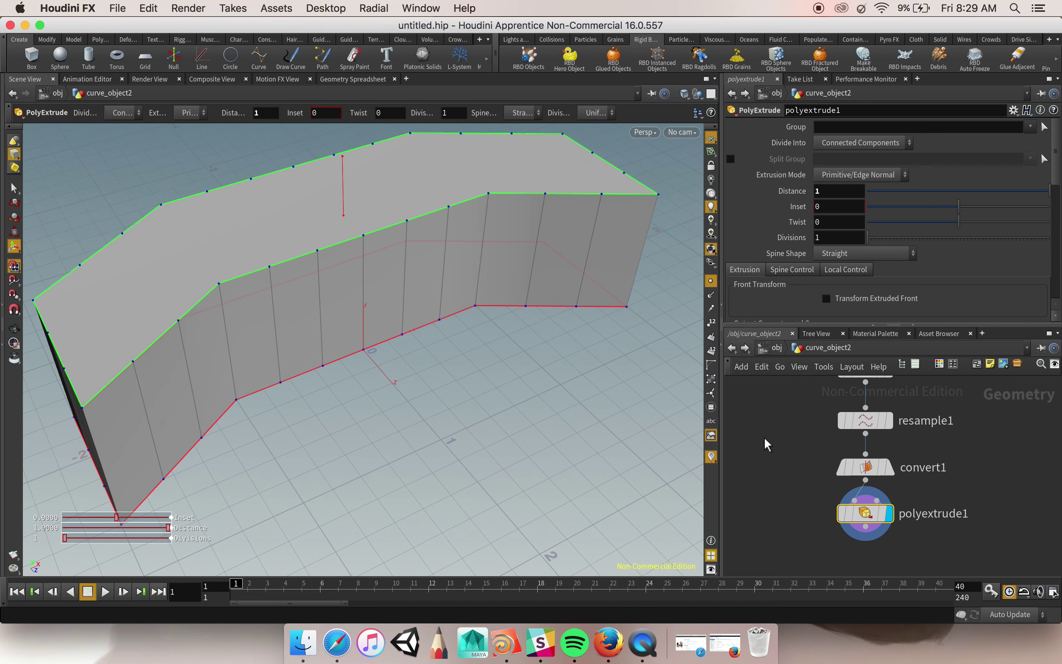
middle_click_drag(787, 447, 798, 544)
left_click(885, 472)
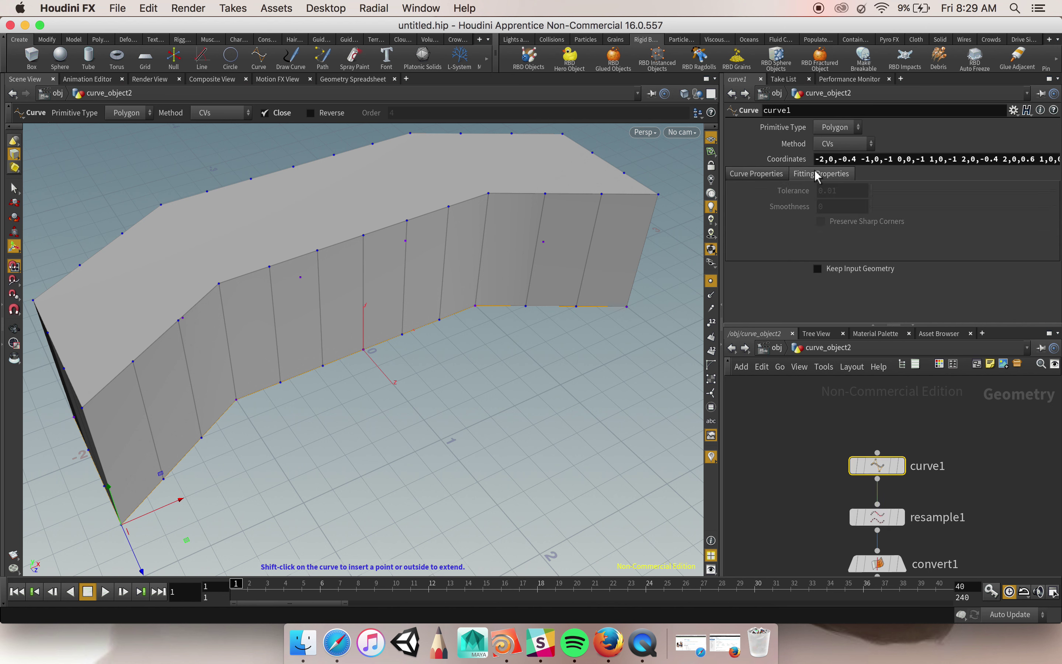
left_click(824, 416)
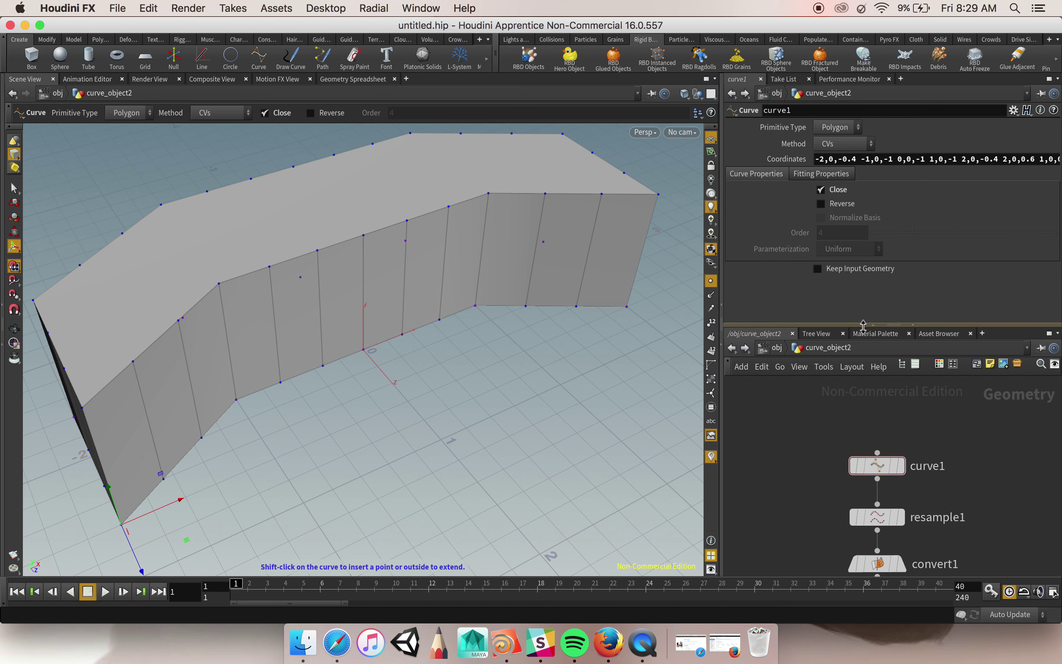
left_click(826, 127)
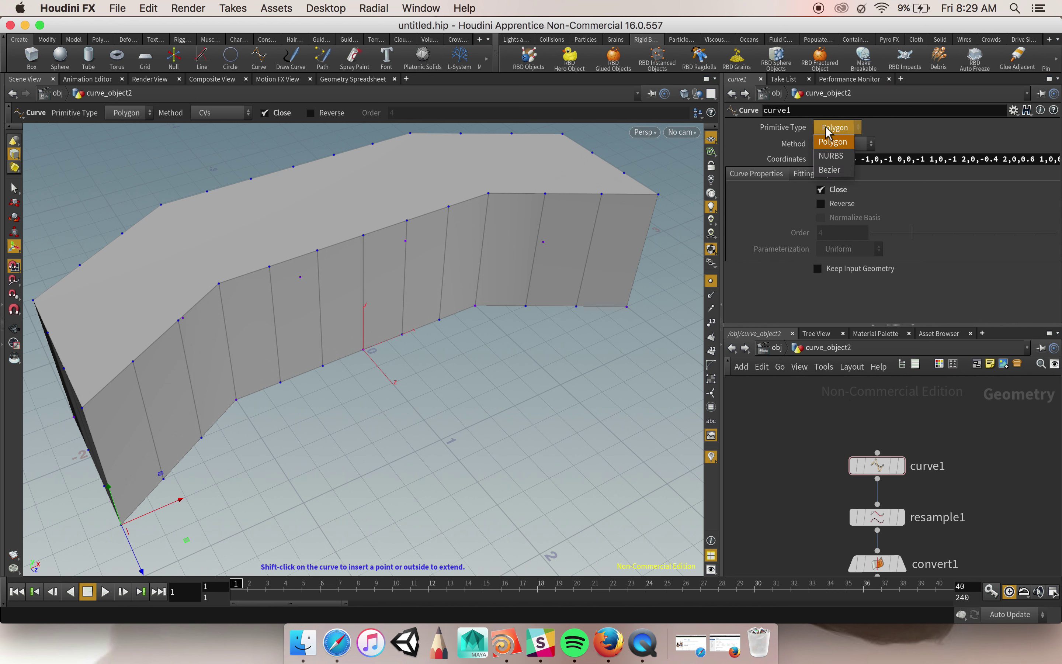
left_click(832, 144)
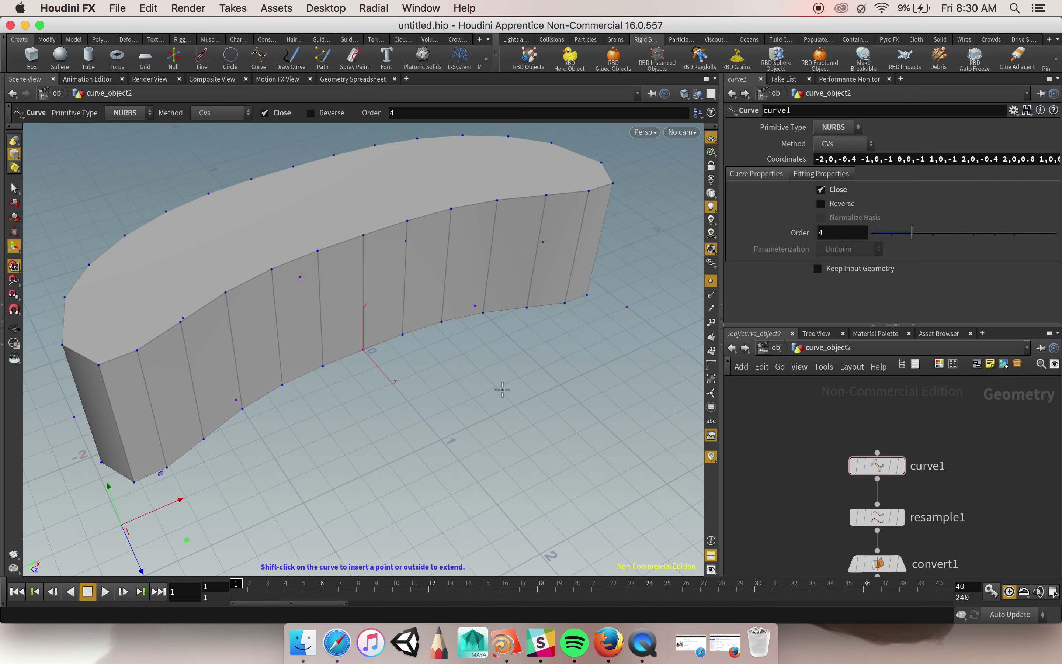
key("Escape")
left_click_drag(555, 384, 621, 360)
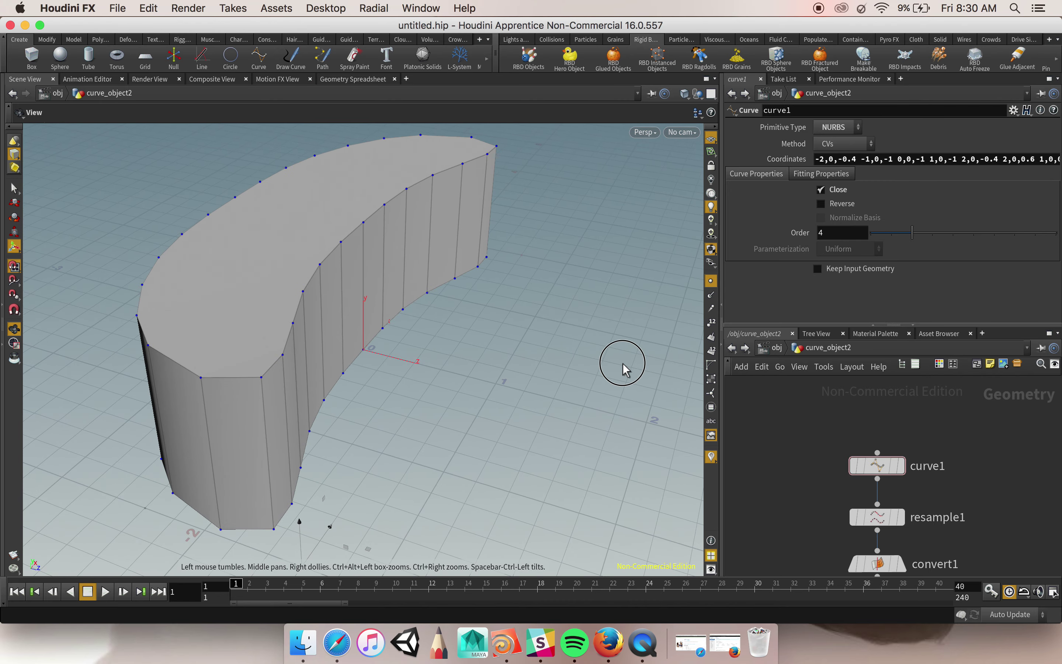
key("Return")
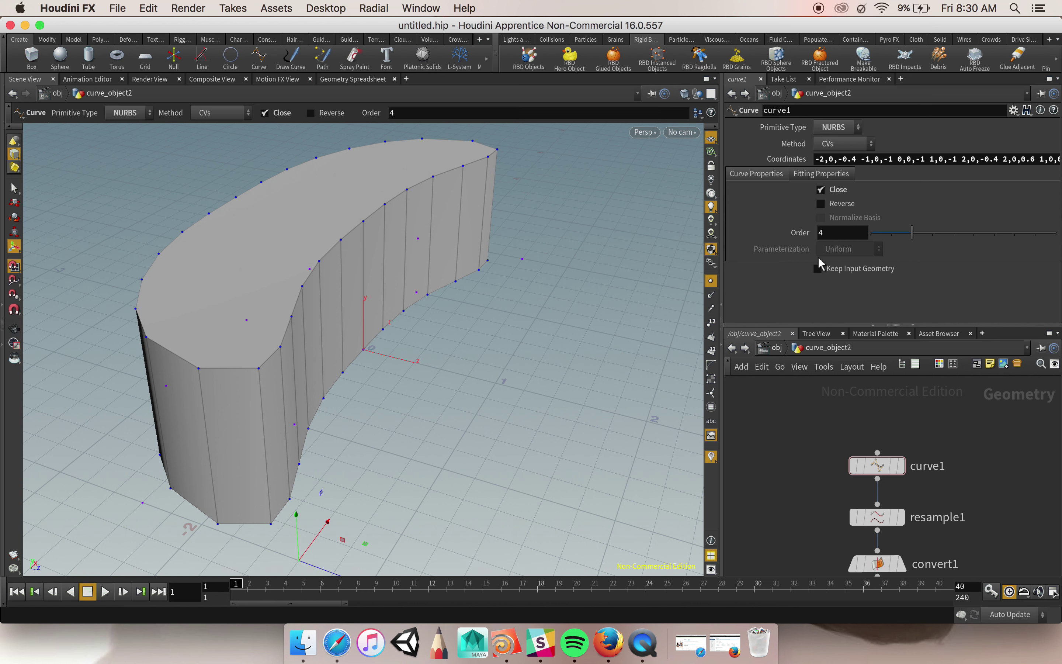
Step: Try order 3 on the NURBS curve, return it to 4 and inspect the wall's shape
left_click_drag(912, 240, 855, 258)
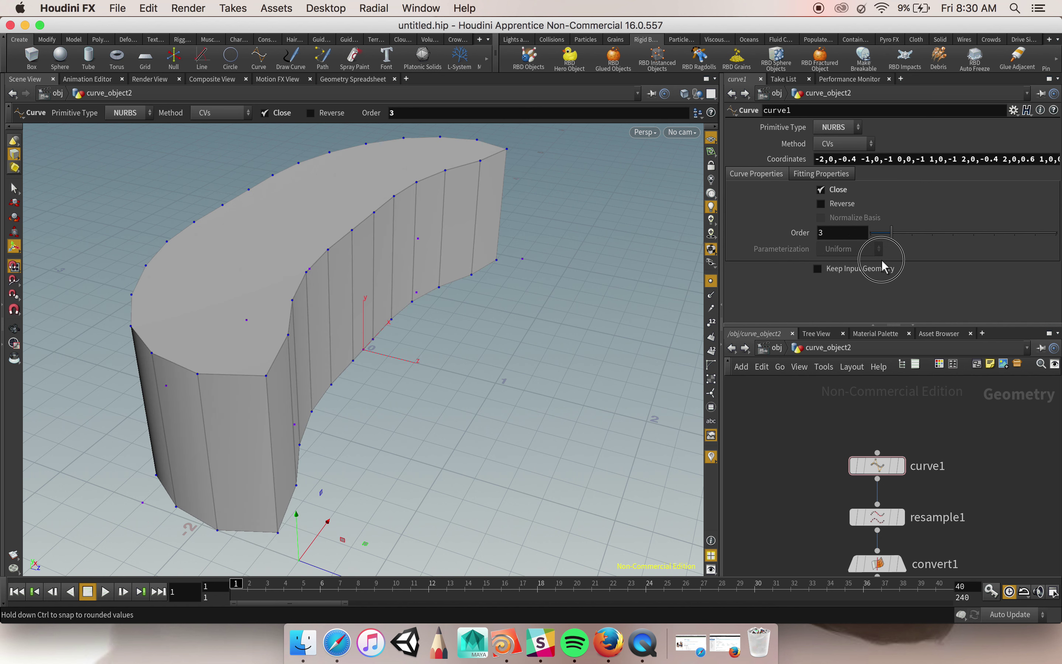
left_click_drag(896, 261, 906, 261)
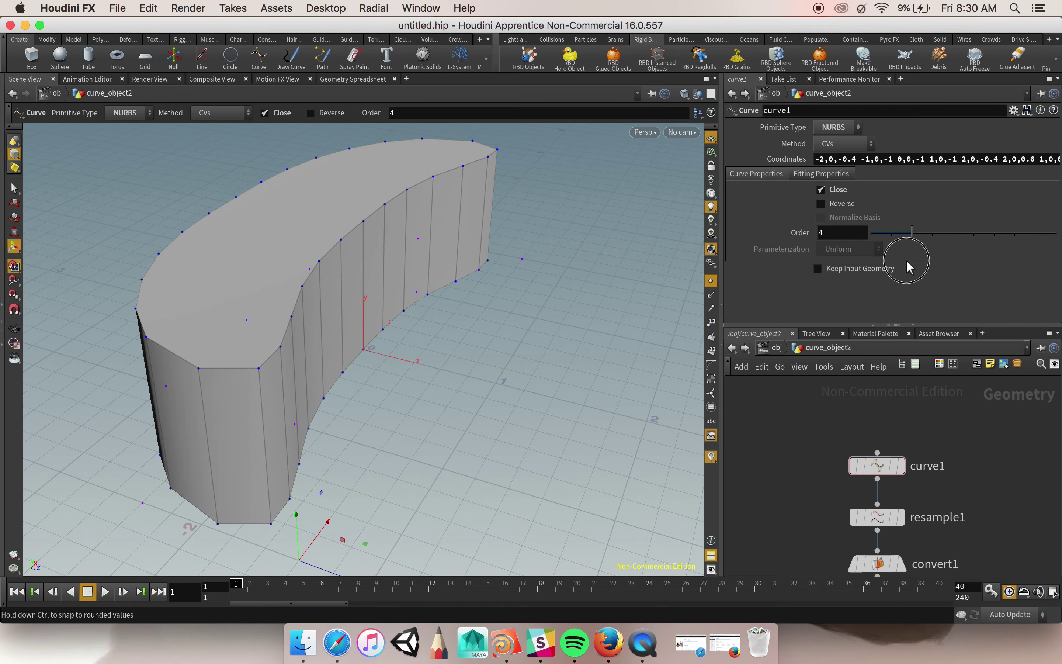
key("Escape")
left_click_drag(583, 360, 545, 360)
key("Return")
key("Escape")
left_click_drag(422, 415, 379, 401)
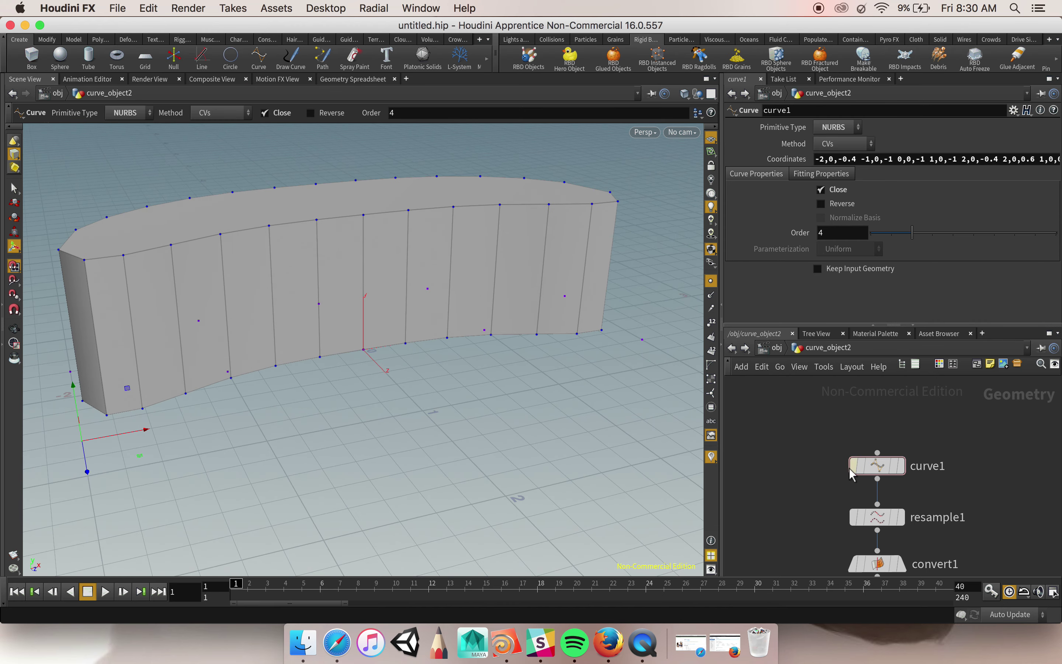
Step: Add a Group by Range node below polyextrude1 and connect the PolyExtrude output to it
middle_click_drag(824, 469, 790, 358)
left_click(833, 486)
left_click(844, 498)
key("Escape")
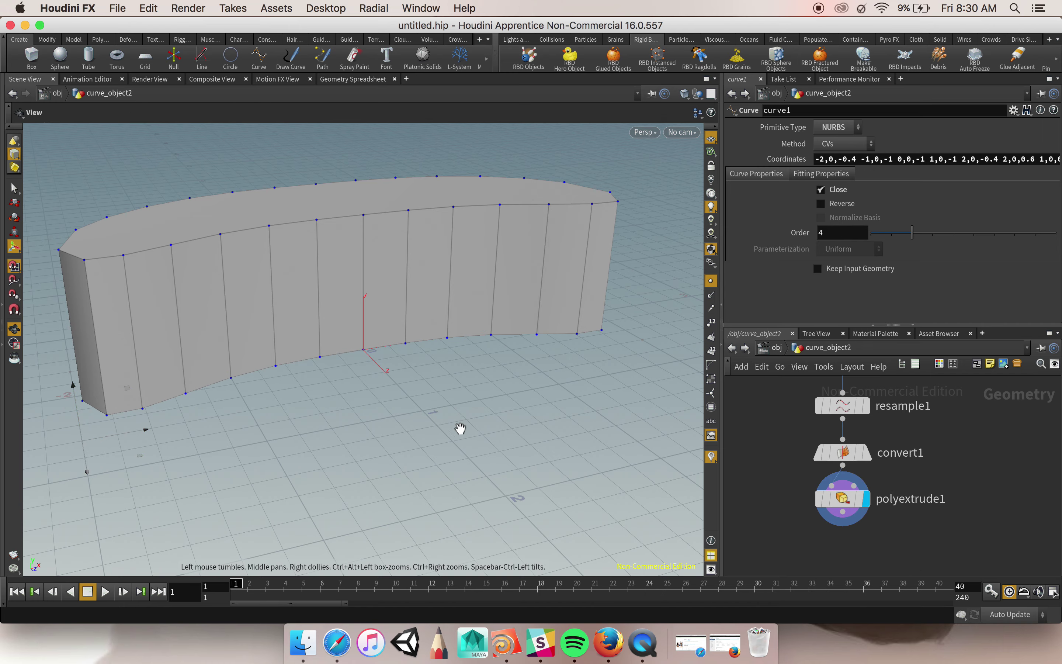
left_click_drag(498, 415, 526, 392)
key("Return")
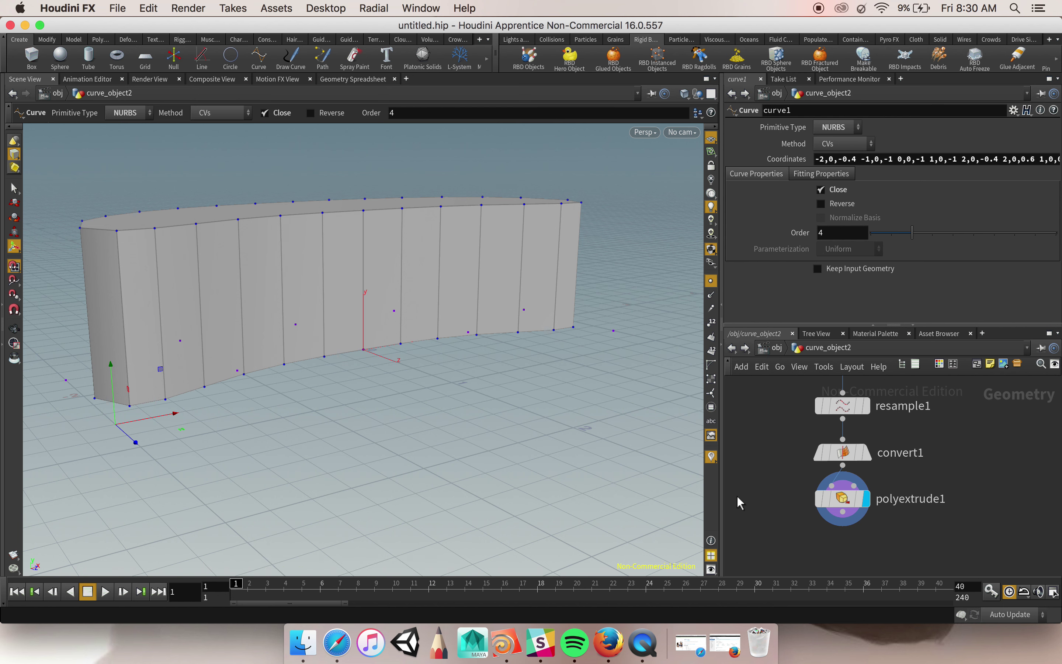
key("Tab")
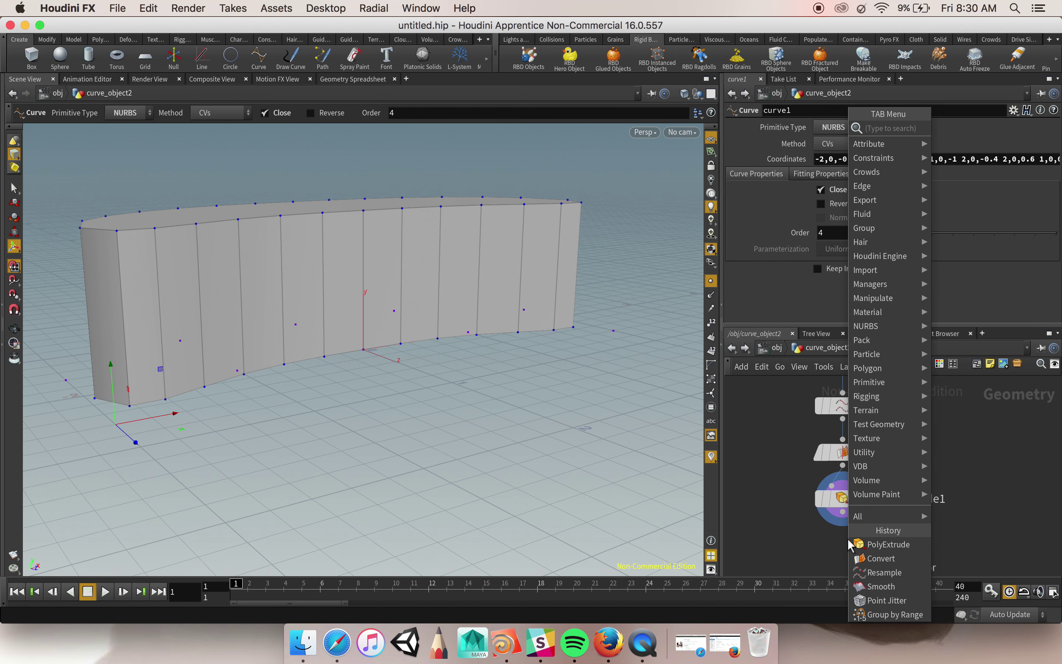
type("group")
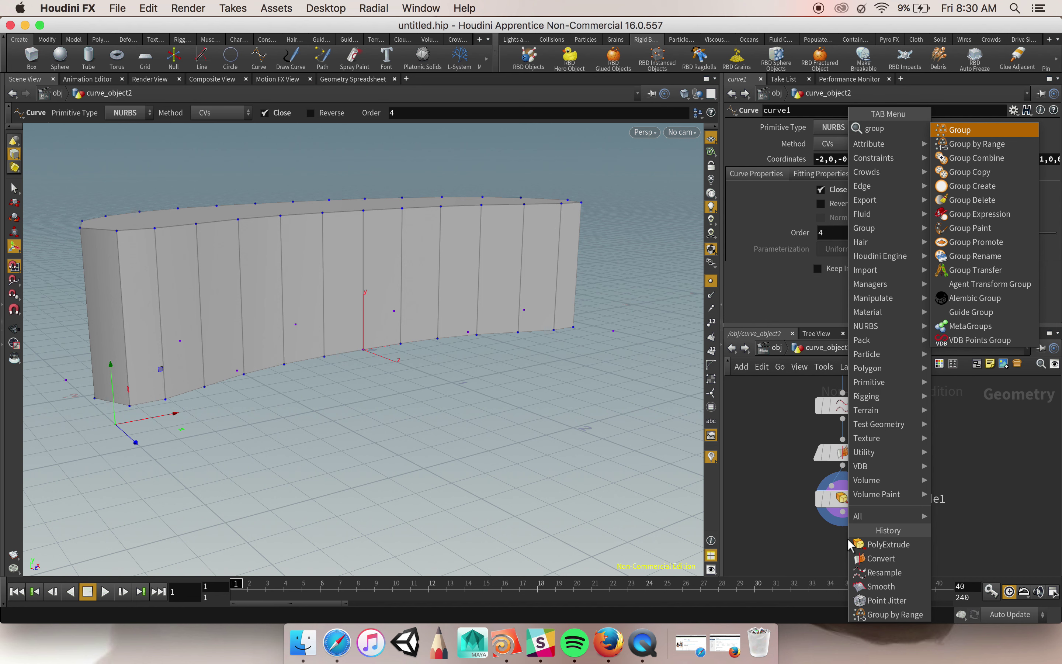
left_click(1002, 142)
left_click(849, 542)
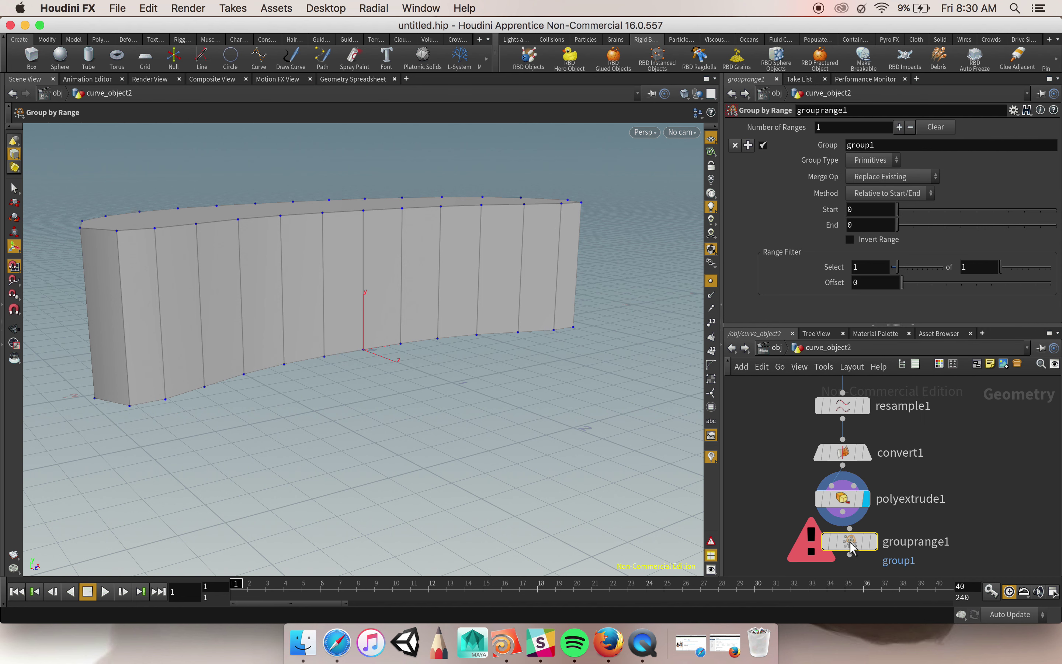
left_click_drag(843, 511, 850, 528)
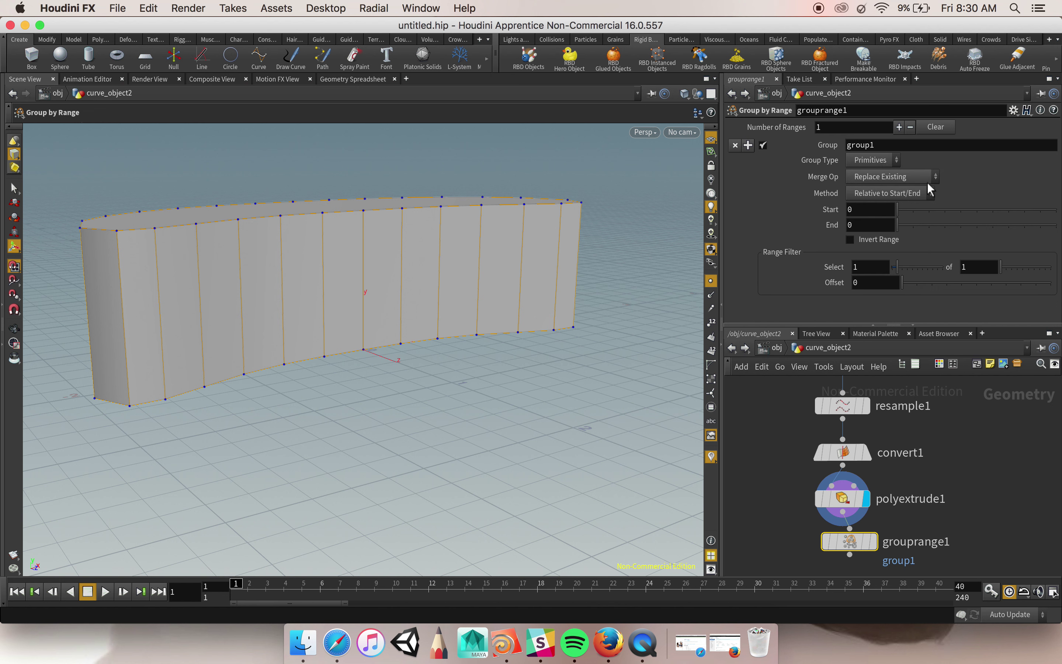
Step: Set the range filter of grouprange1 to select 1 of 3 primitives and inspect the grouping around the wall
left_click_drag(1001, 268, 1006, 269)
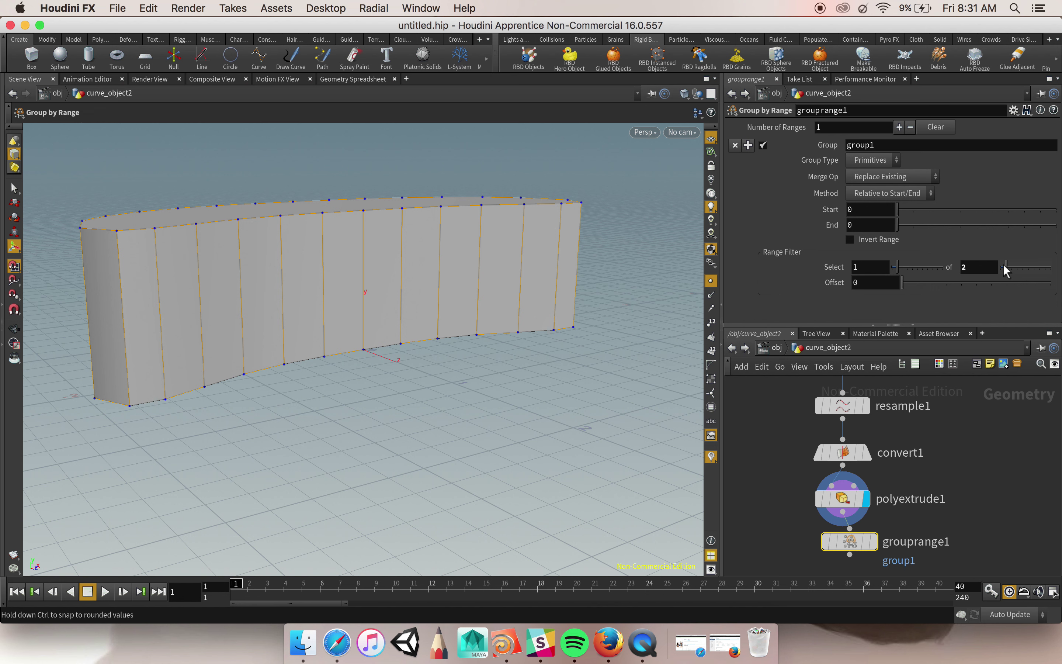
left_click_drag(1007, 268, 1013, 268)
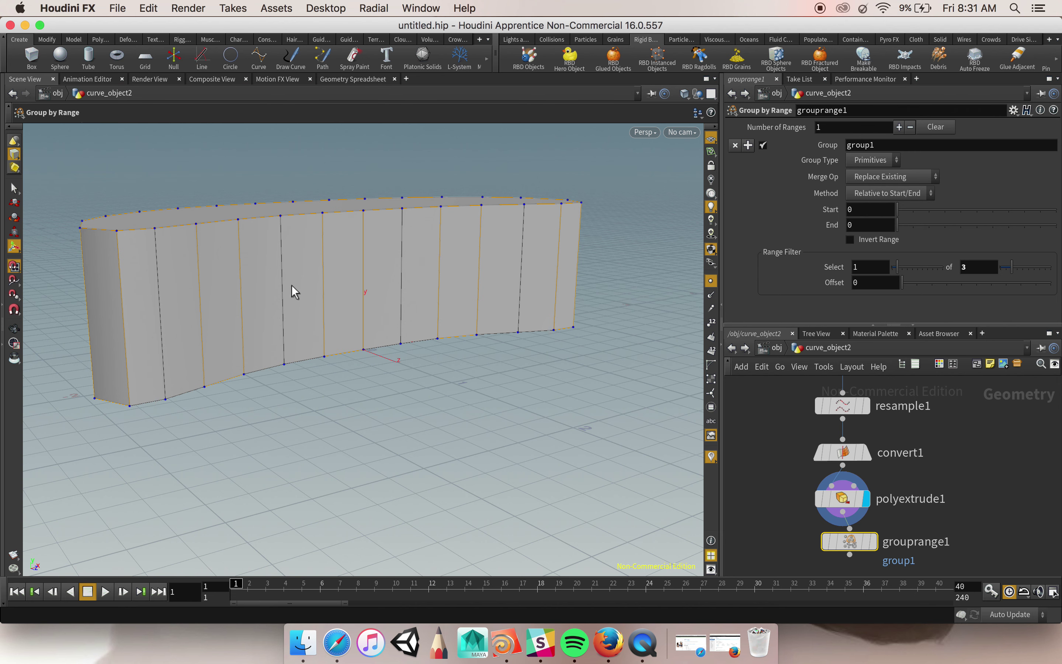
key("Escape")
left_click_drag(379, 374, 448, 393)
key("Return")
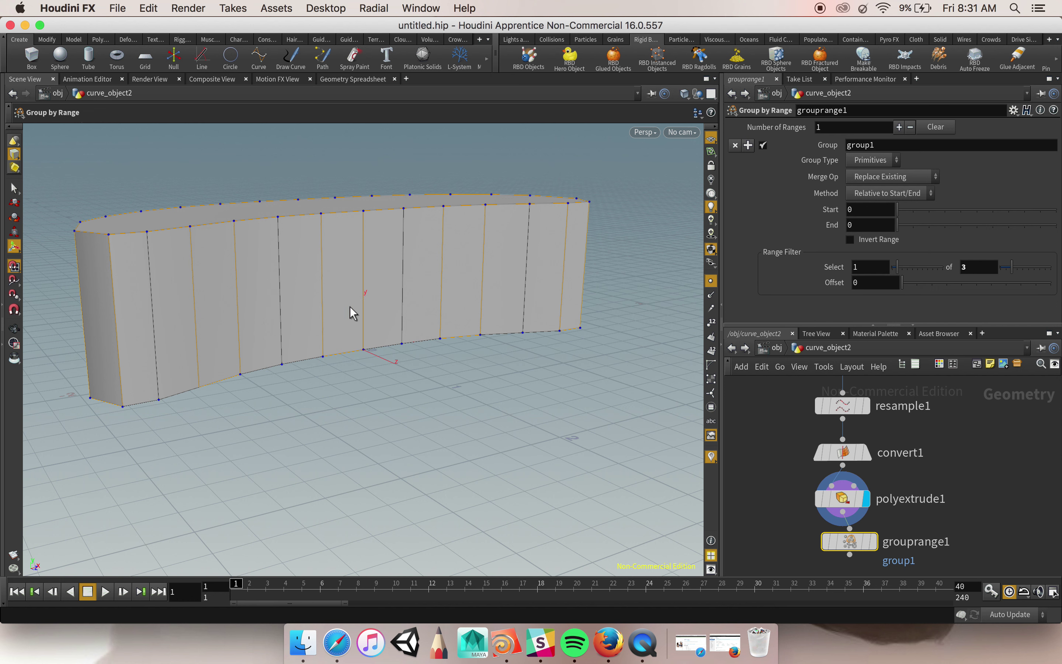
key("Escape")
left_click_drag(609, 315, 395, 334)
key("Return")
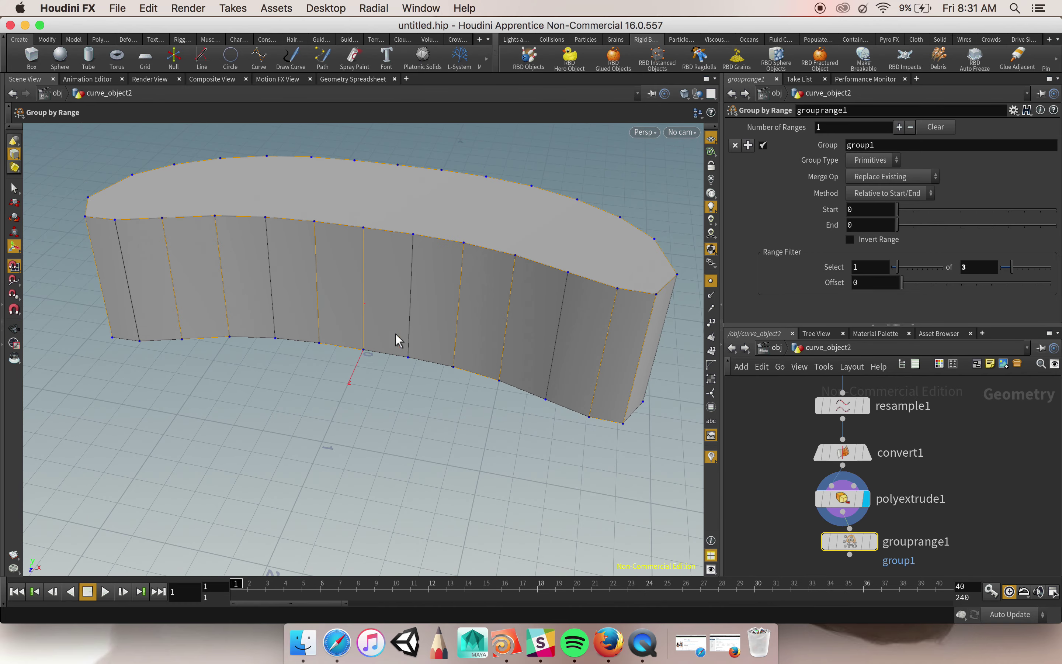
left_click_drag(355, 297, 422, 265)
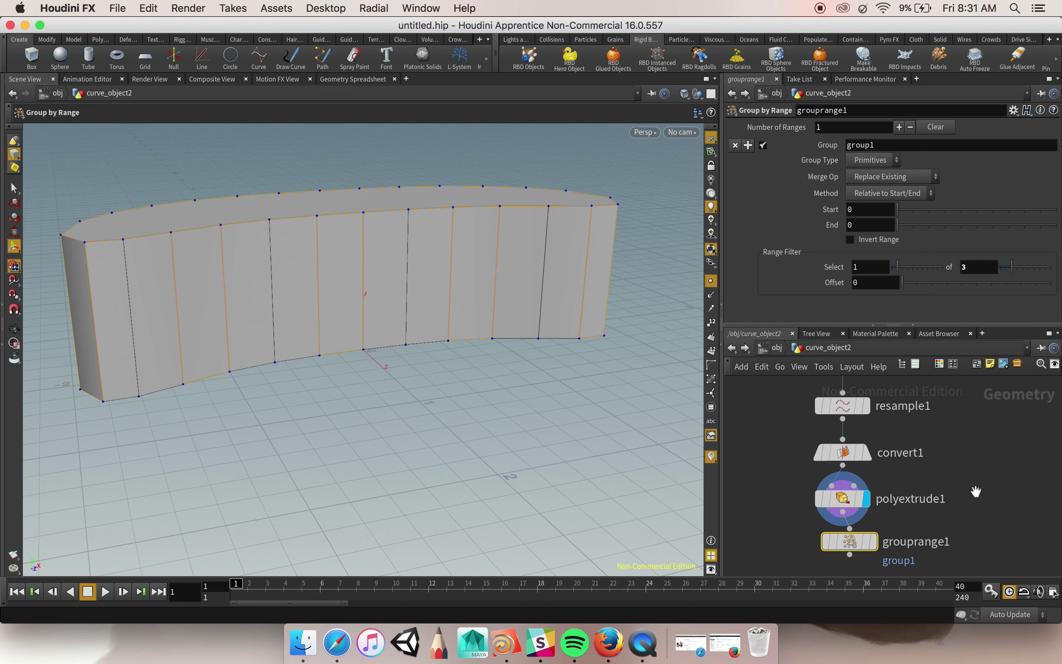
middle_click_drag(976, 491, 970, 414)
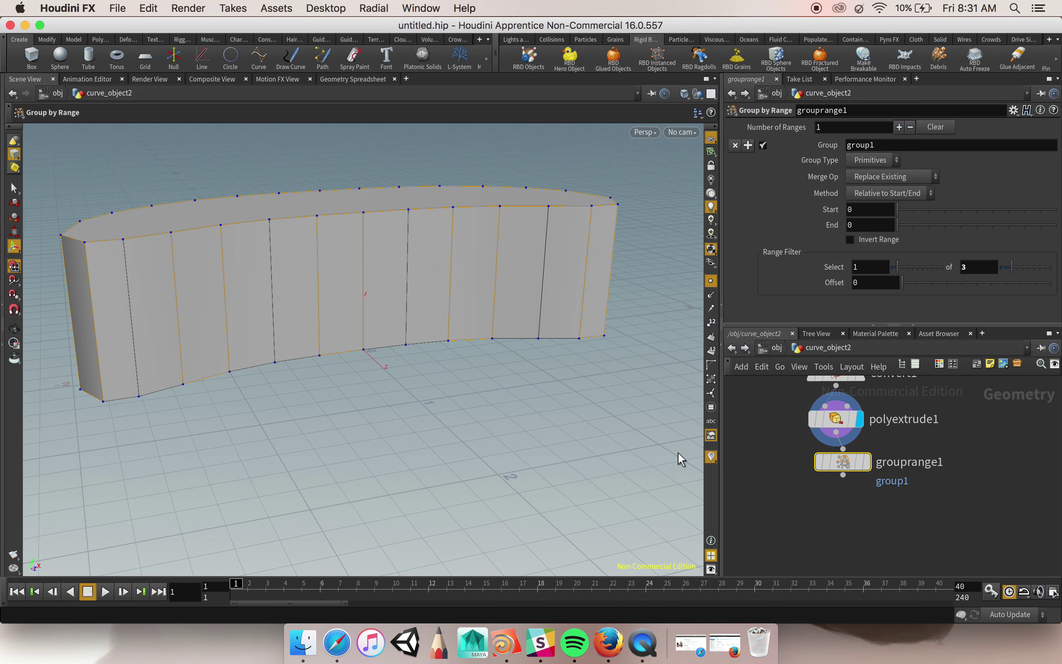
left_click_drag(631, 416, 587, 409)
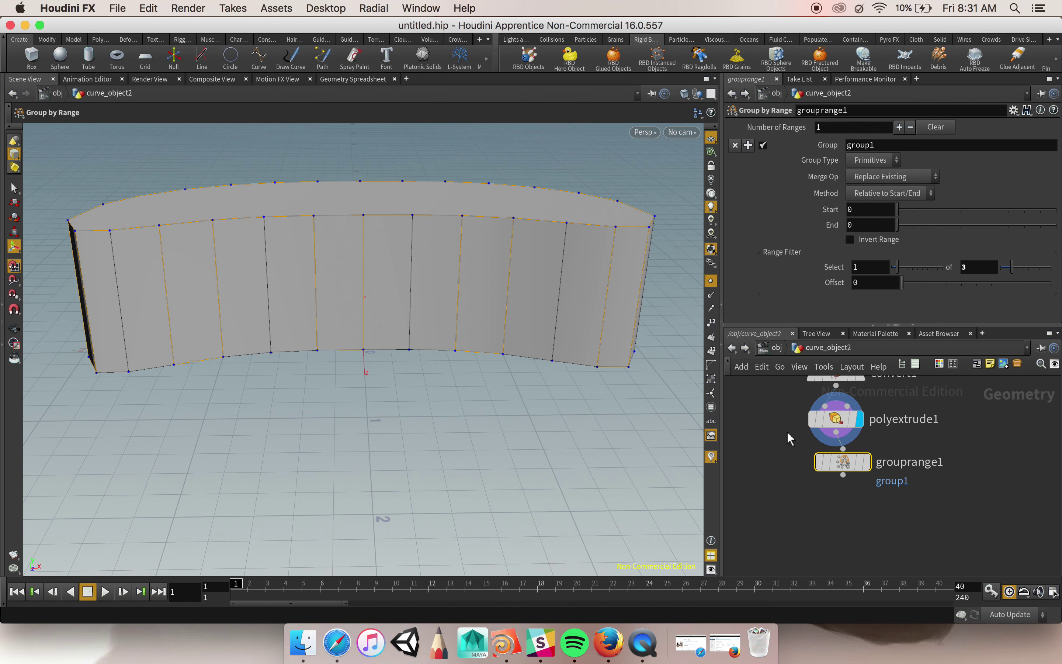
Step: Set the range start of grouprange1 to 1 and display the node's result
left_click_drag(899, 209, 910, 211)
mouse_move(573, 363)
left_mouse_down()
mouse_move(384, 356)
mouse_move(587, 349)
left_mouse_up()
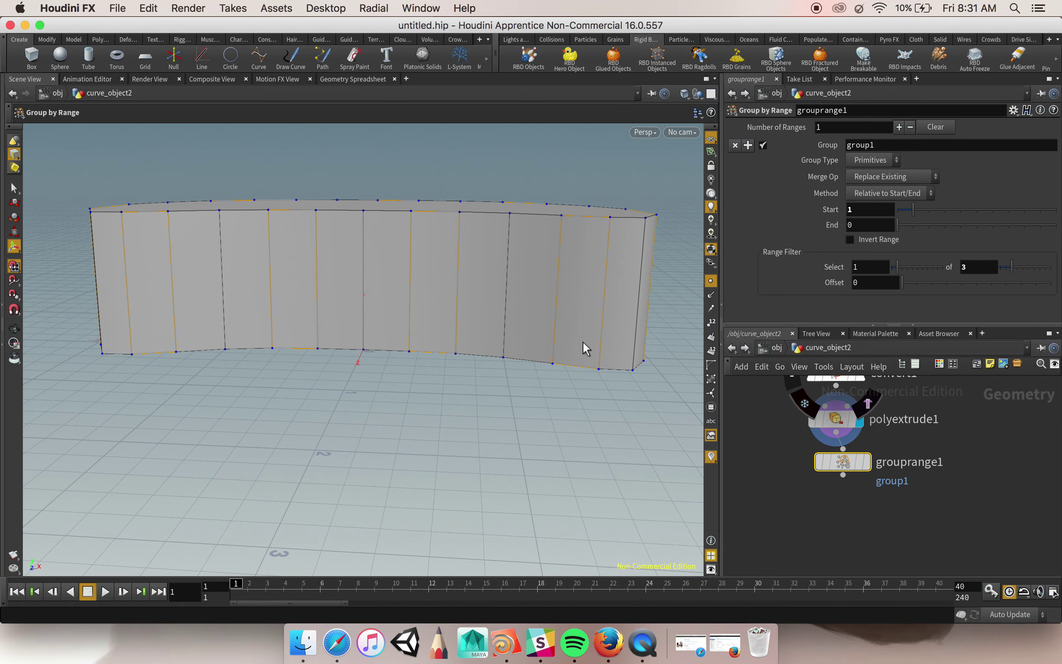
left_click_drag(313, 362, 347, 355)
left_click_drag(562, 259, 580, 283)
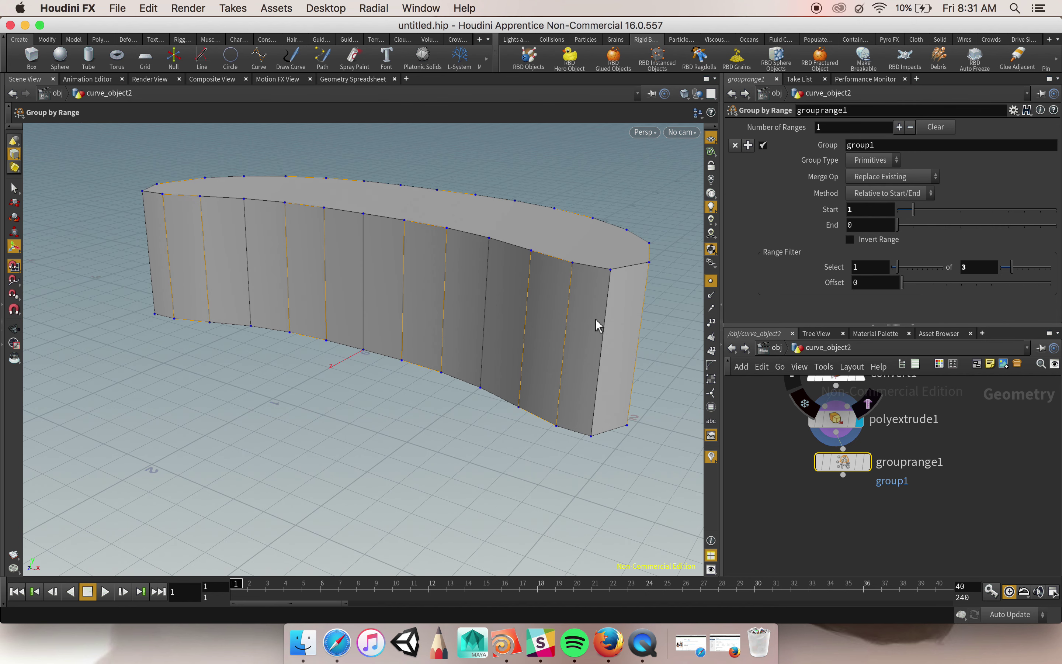
left_click_drag(398, 360, 441, 369)
left_click(828, 493)
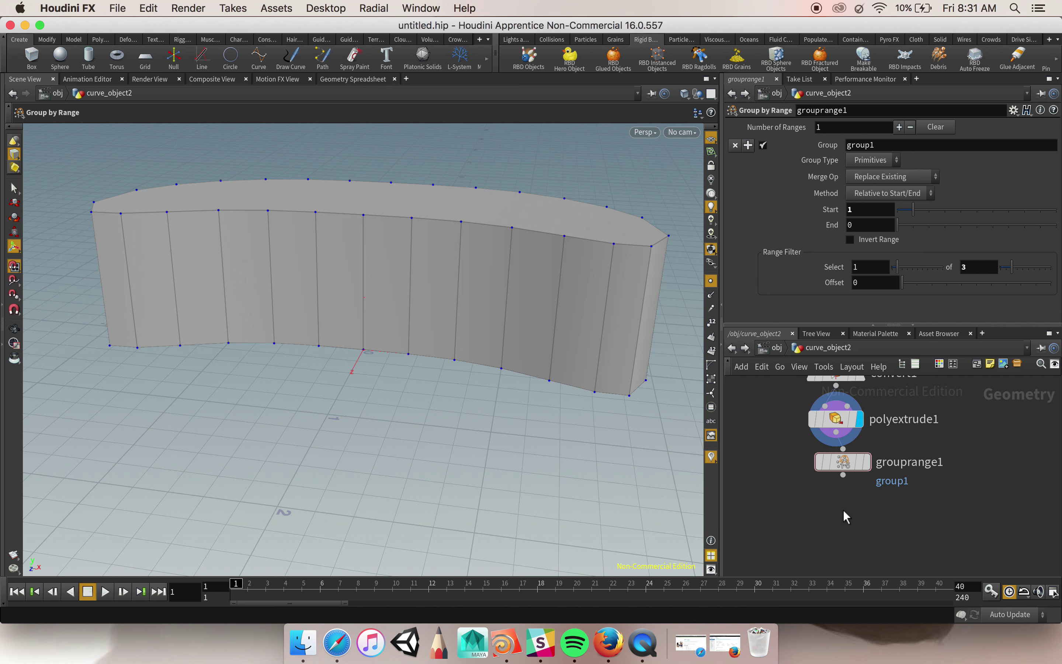
mouse_move(846, 468)
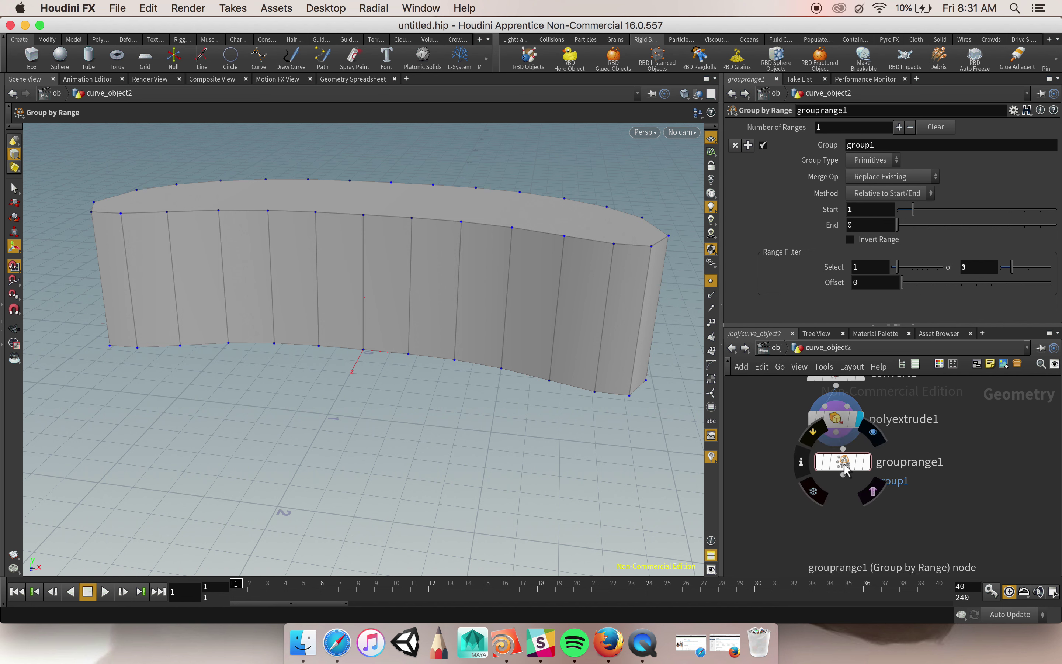
left_click(884, 439)
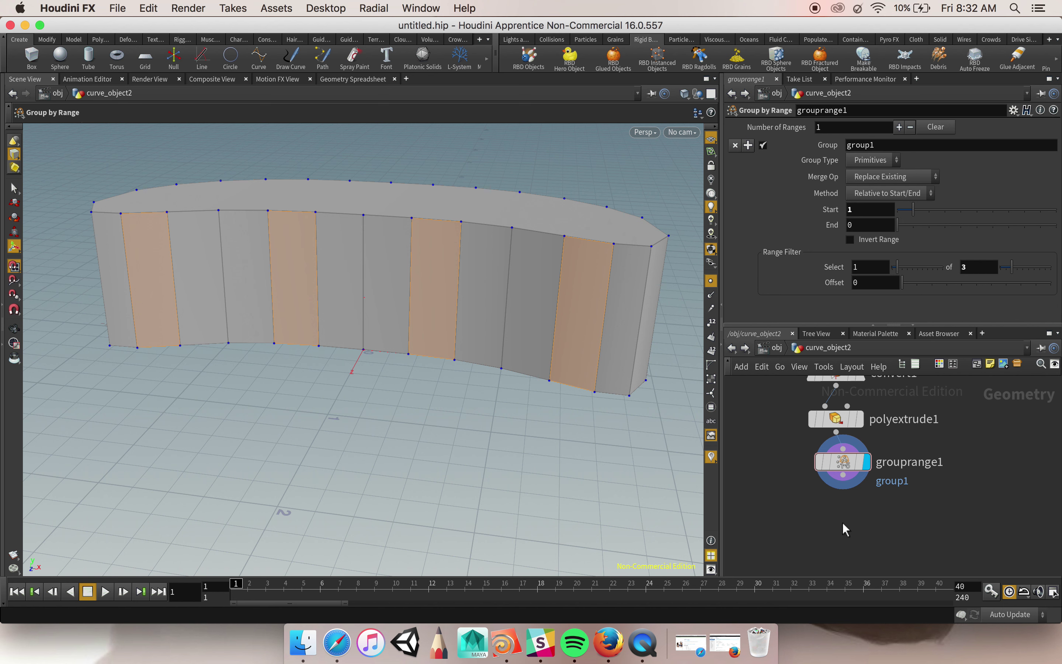
Step: Add an Attribute Wrangle node below grouprange1 and connect the Group by Range output to its first input
key("Tab")
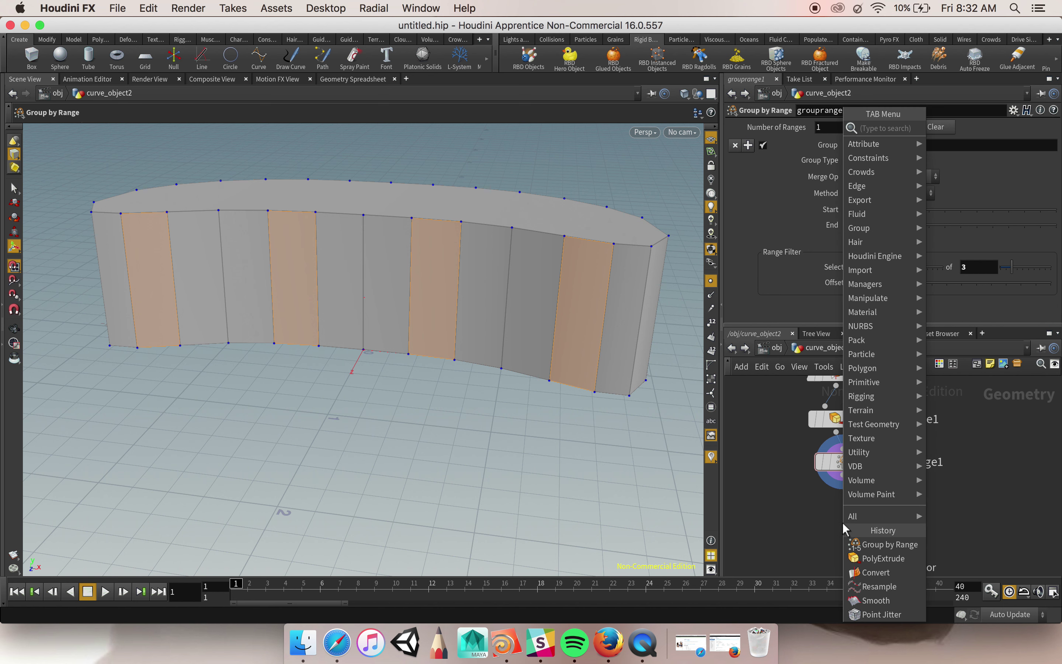
type("attriv")
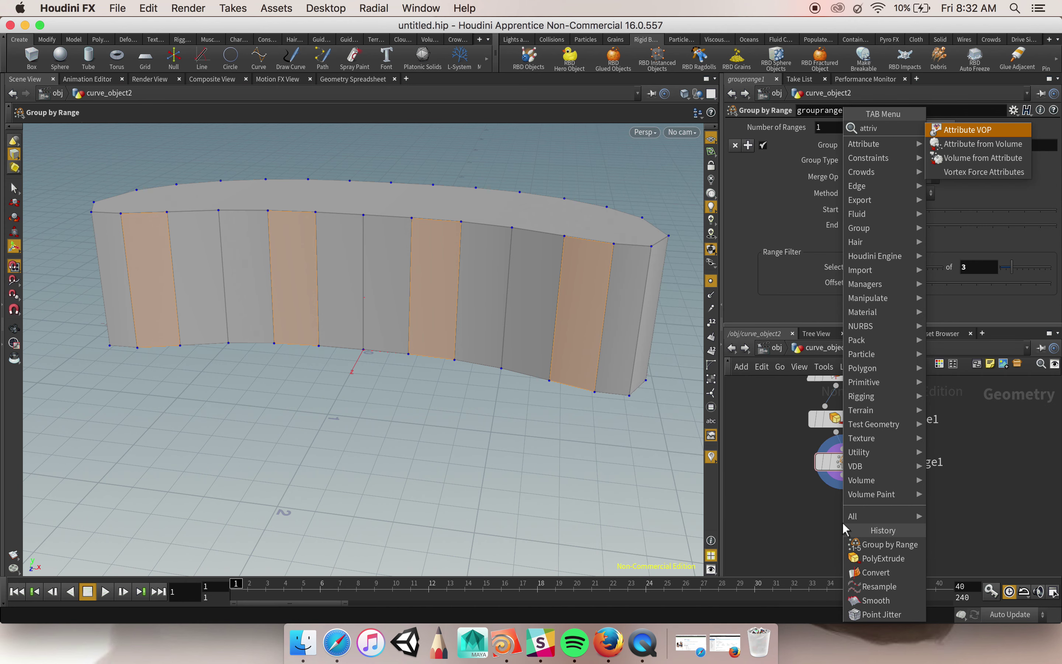
key("BackSpace")
type("but")
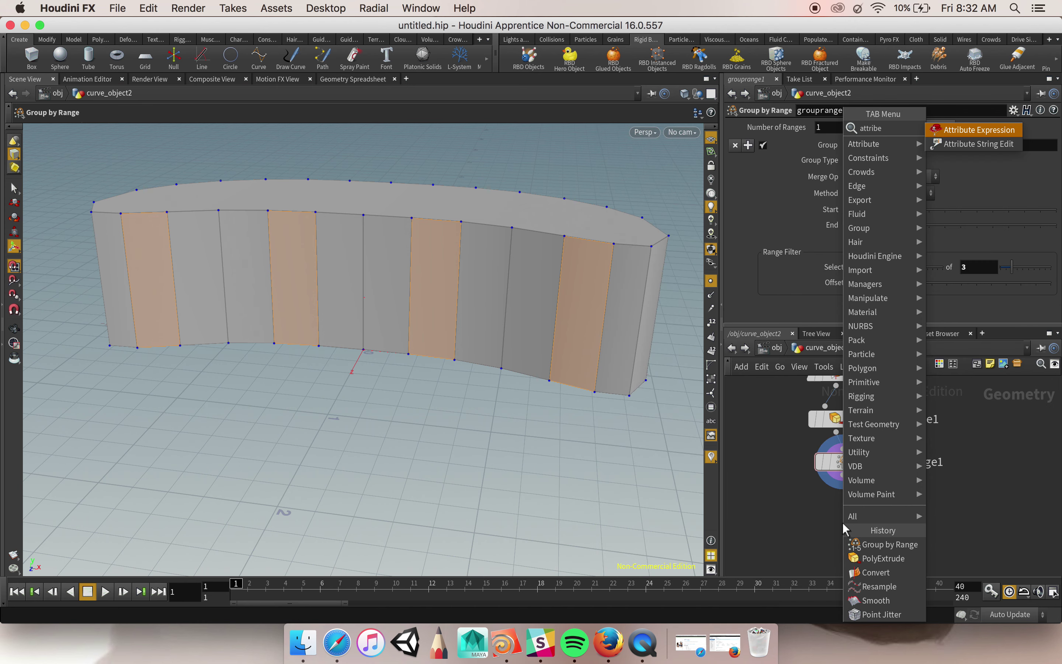
type("e w")
key("Return")
left_click(843, 512)
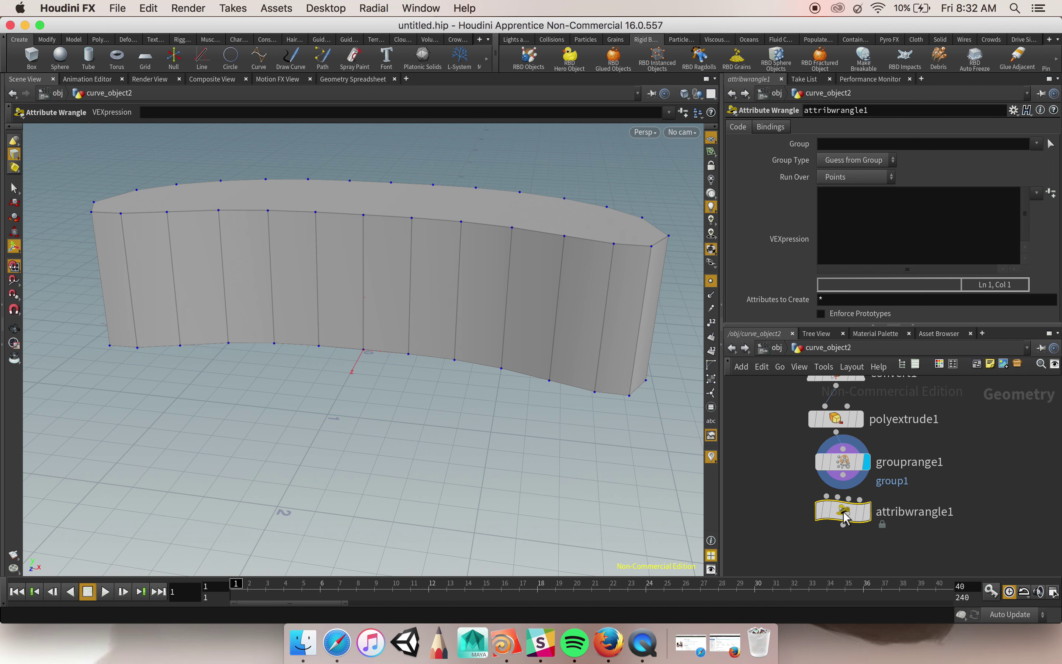
mouse_move(841, 472)
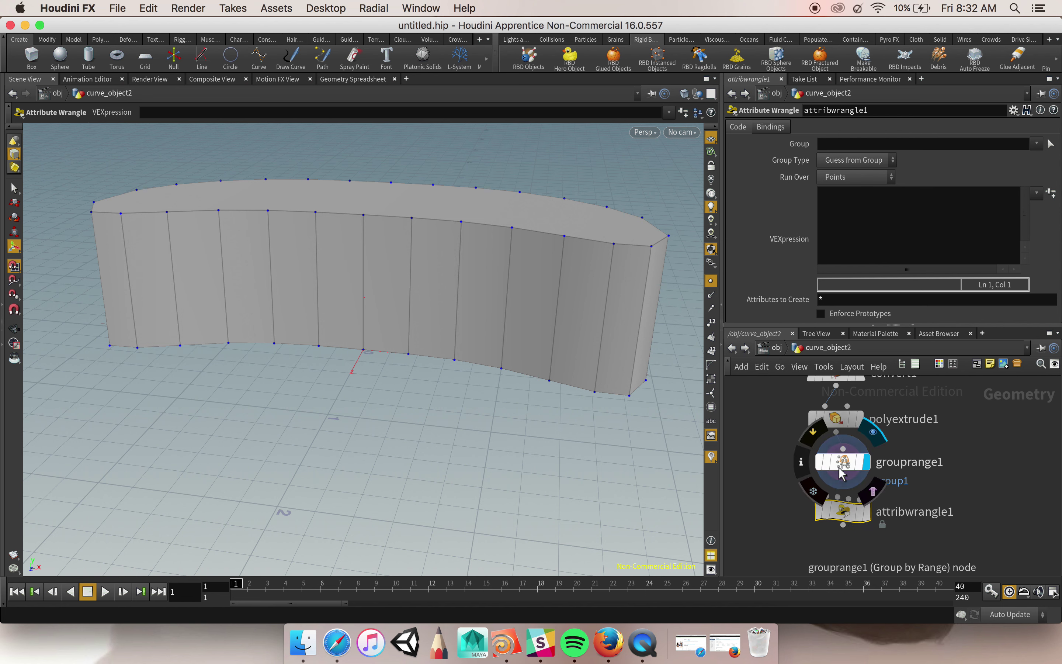
left_click_drag(843, 475, 827, 496)
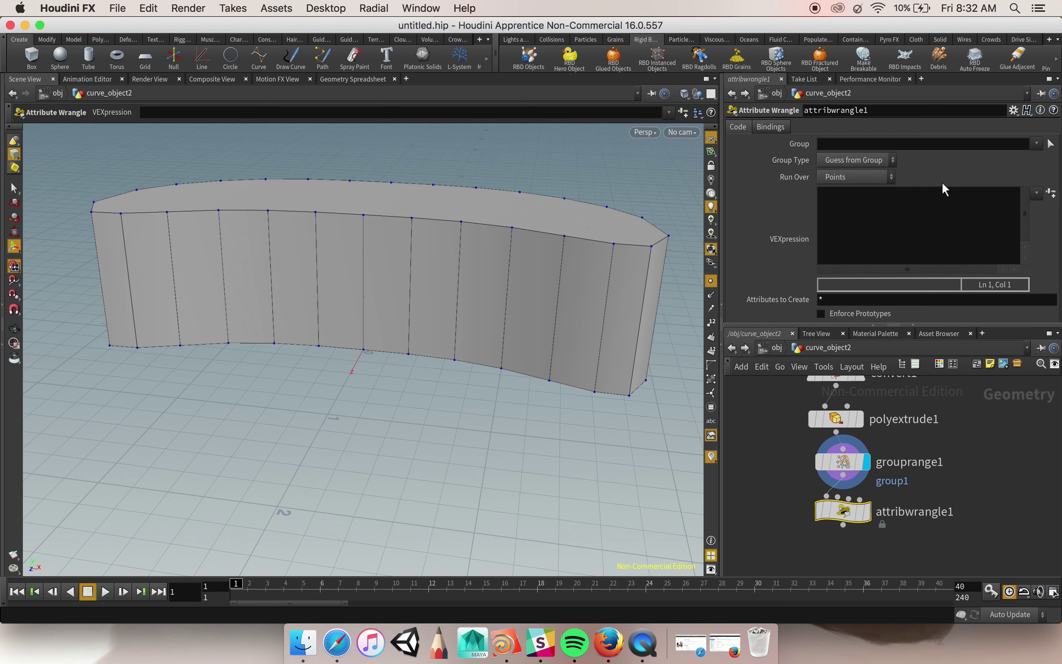
Step: Restrict attribwrangle1 to grouprange1's Primitive Selection as its group
left_click(1037, 143)
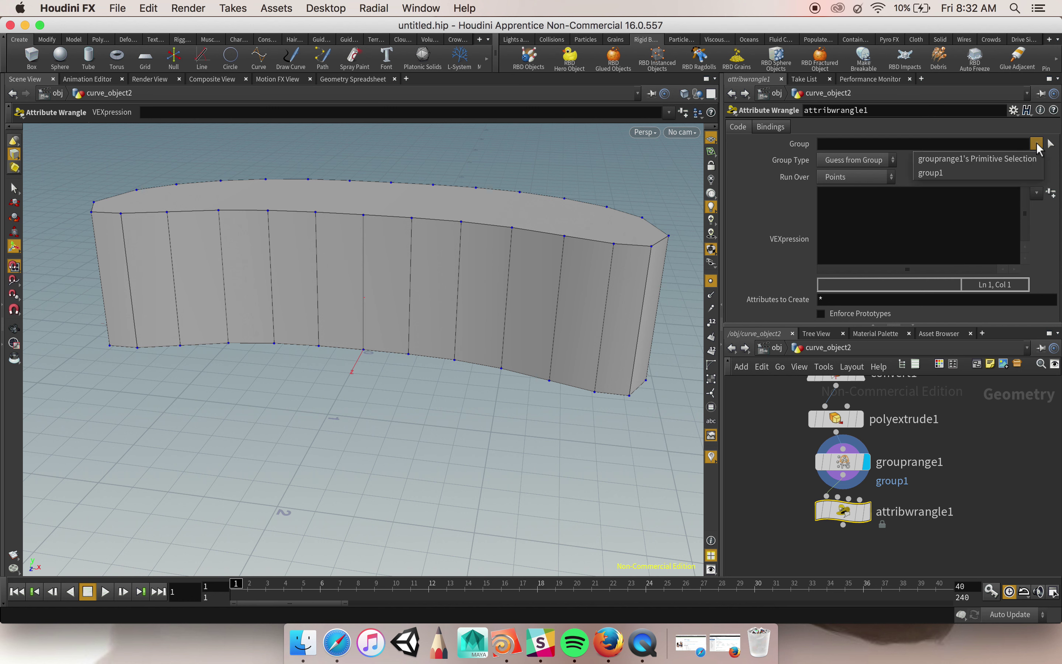
left_click(1019, 158)
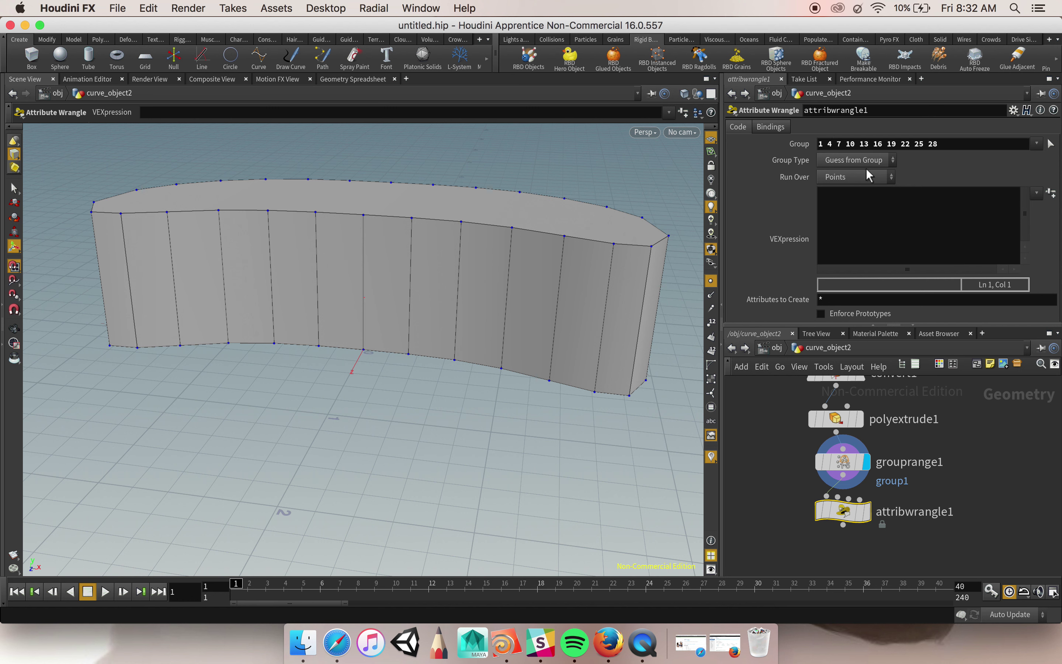
left_click(1039, 144)
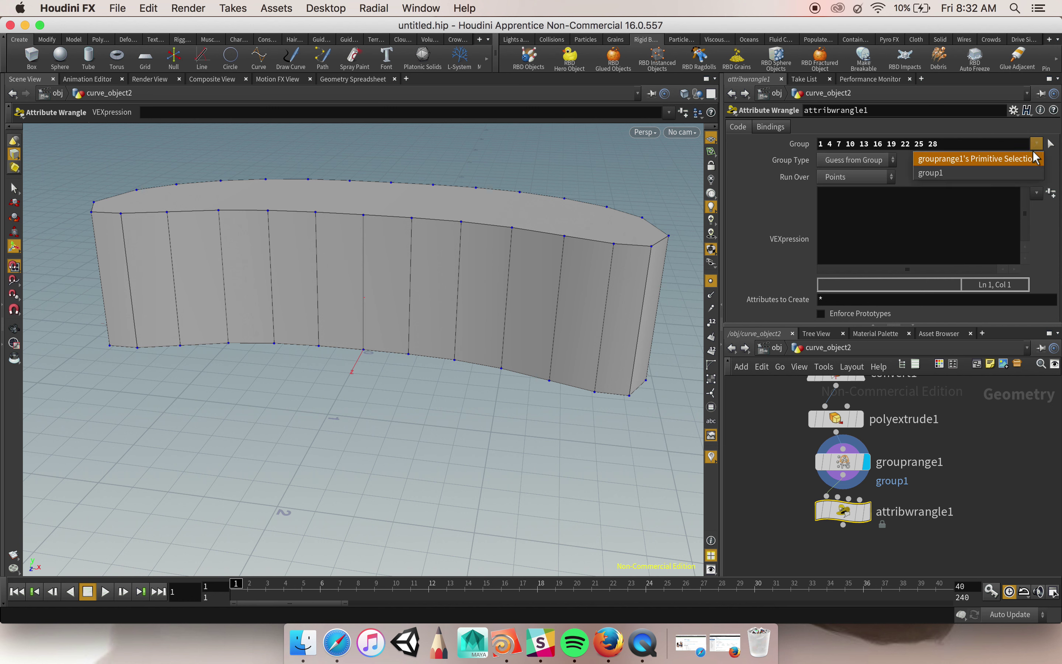
left_click(922, 253)
Step: Enter the VEX code "int WindowPt= addpoint(0,@P)" in attribwrangle1 and set it to run over Primitives
left_click(860, 208)
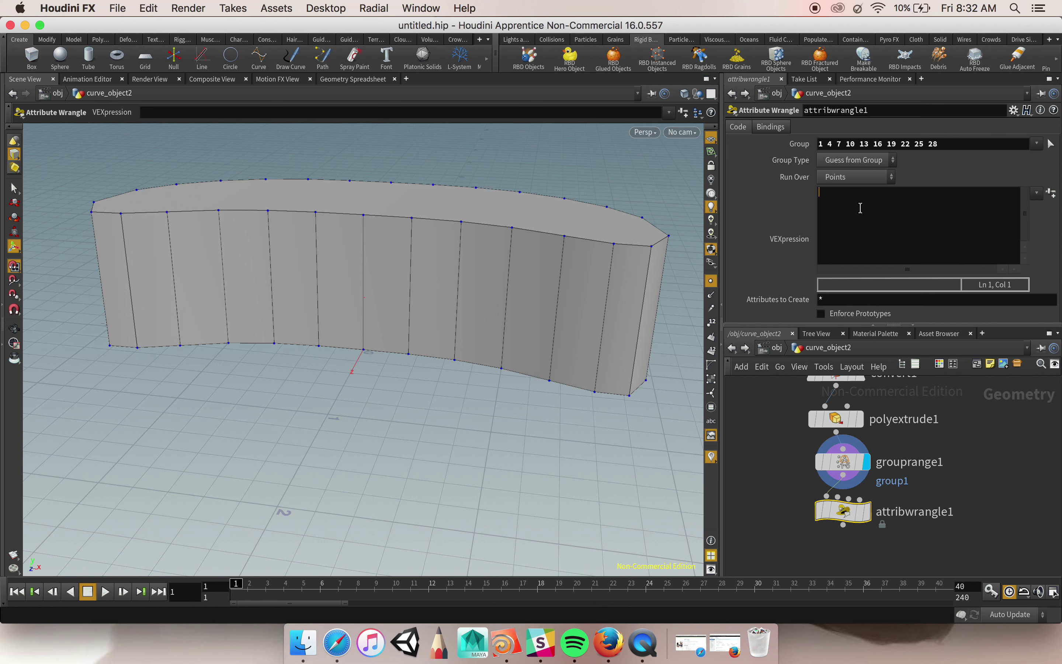
type("int")
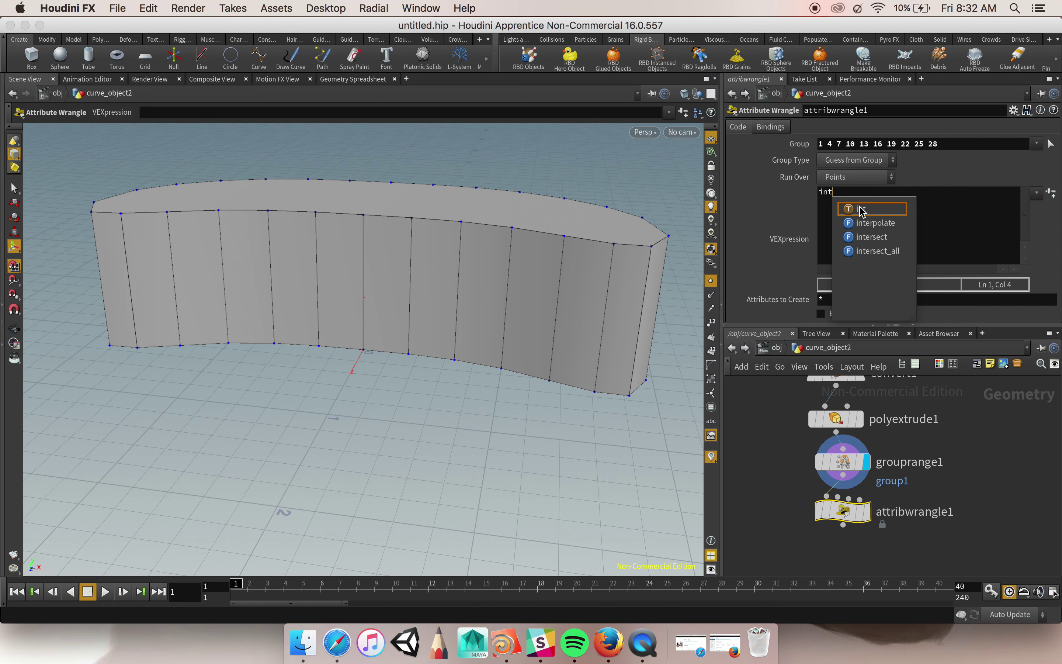
type(" Window")
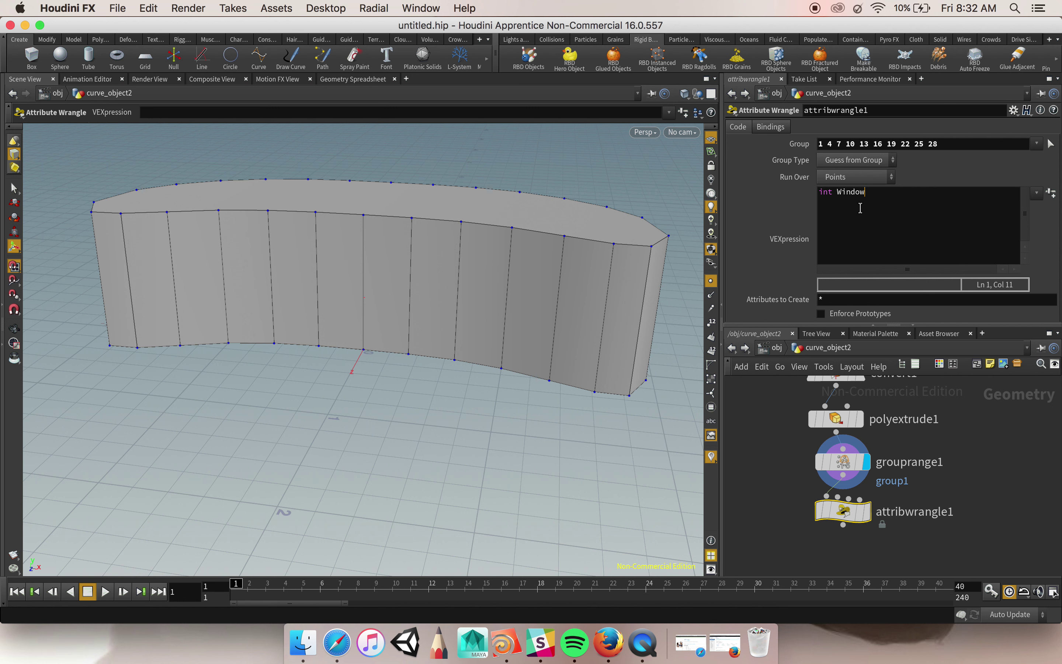
type("Pt= add")
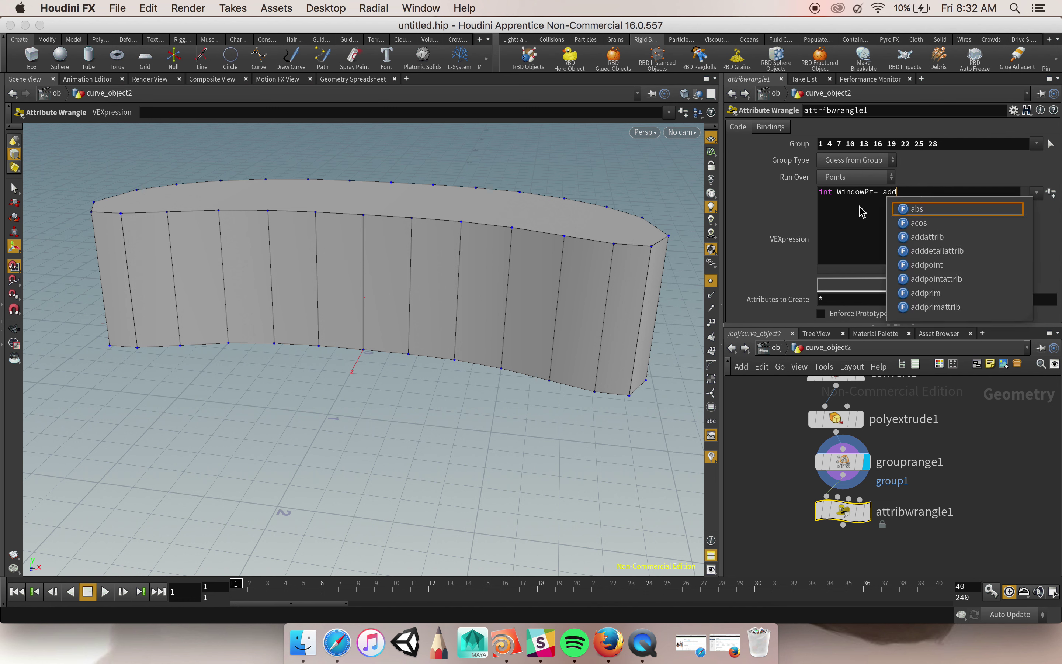
type("point")
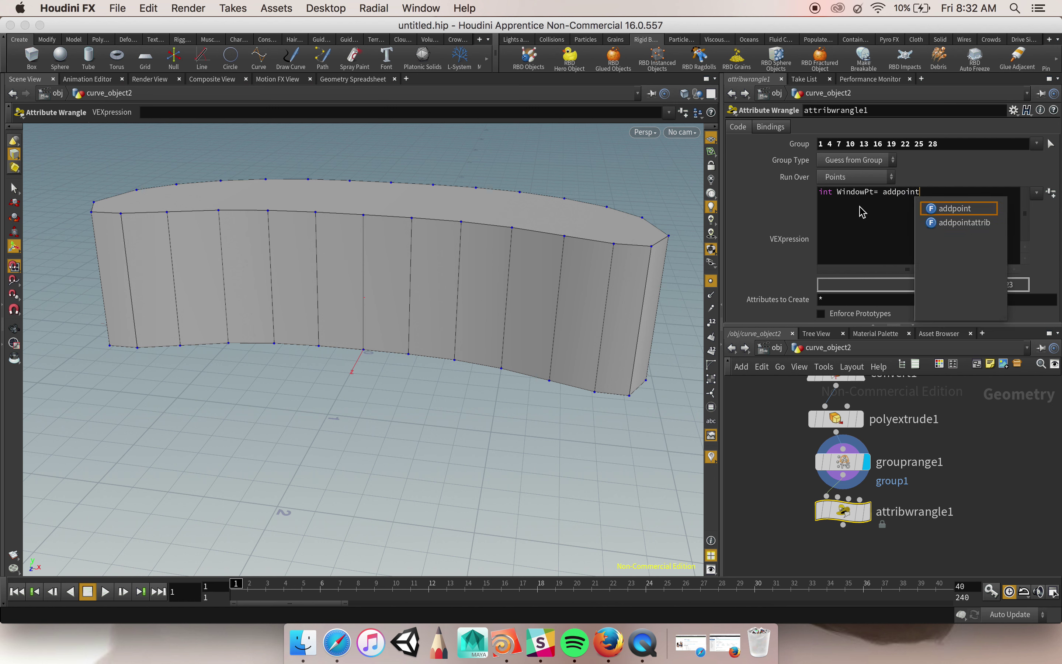
type("(")
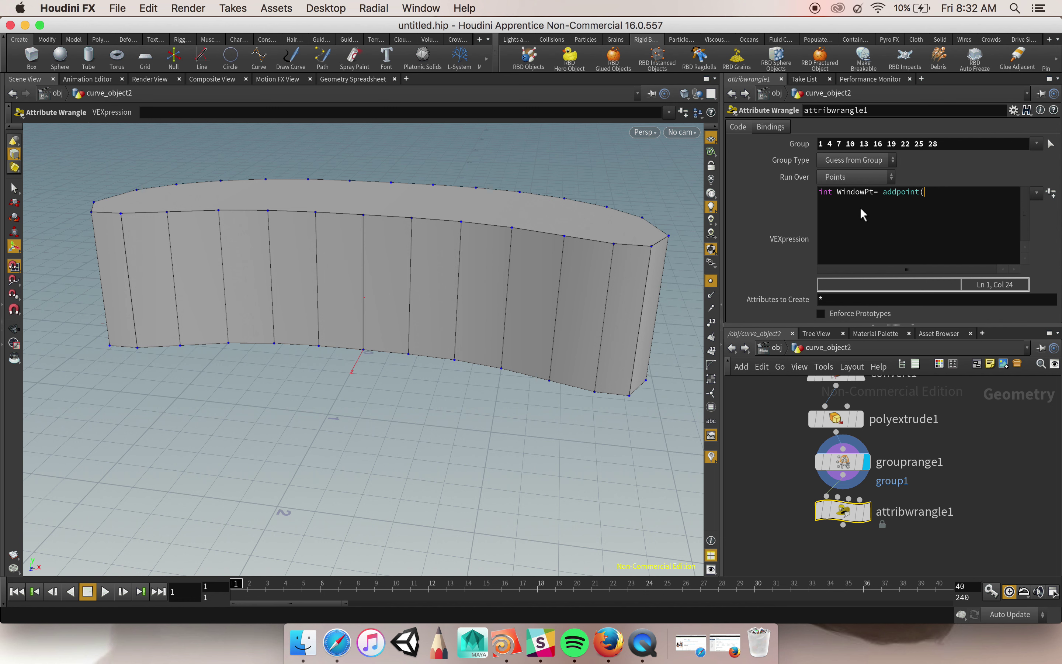
type("0,")
type("@P)")
left_click(859, 171)
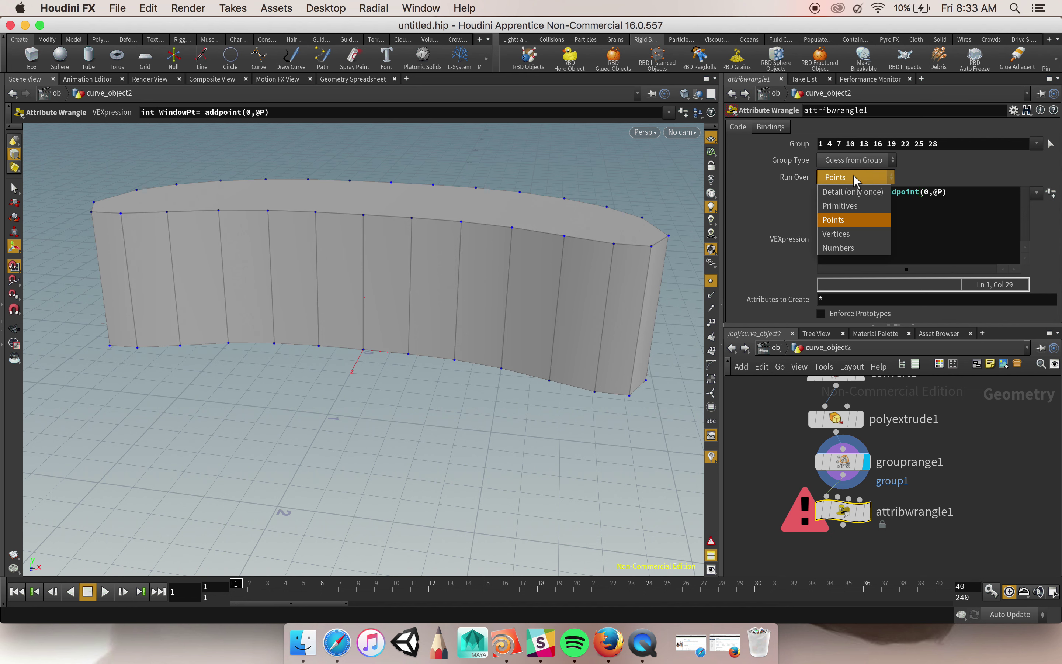
left_click(853, 191)
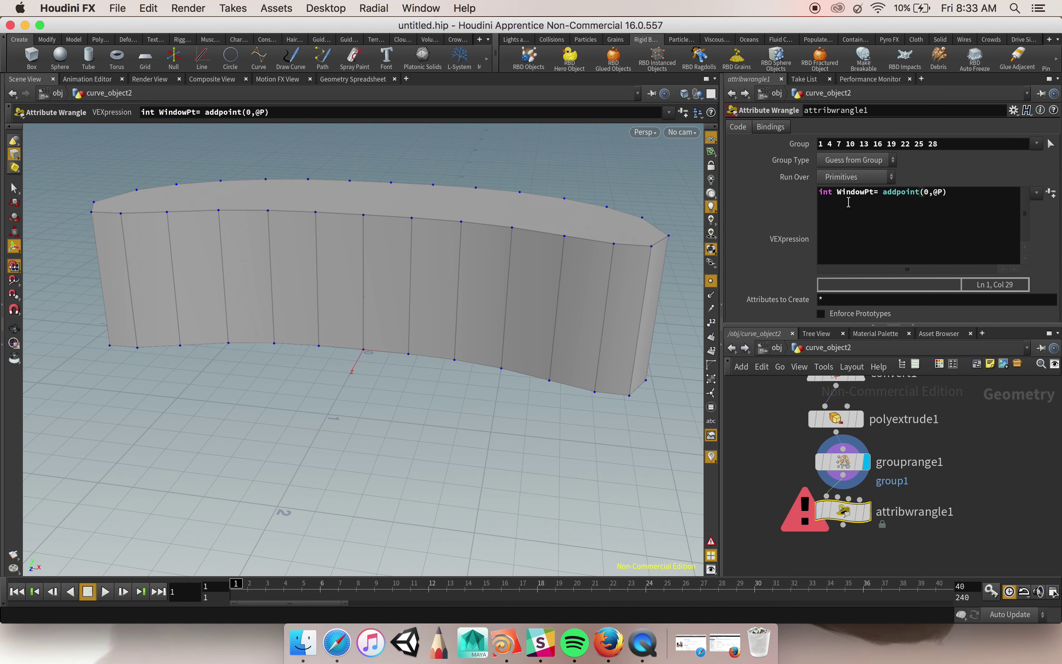
Step: End the addpoint statement with a semicolon and a new line, and display attribwrangle1's result
left_click(961, 194)
type(";")
key("Return")
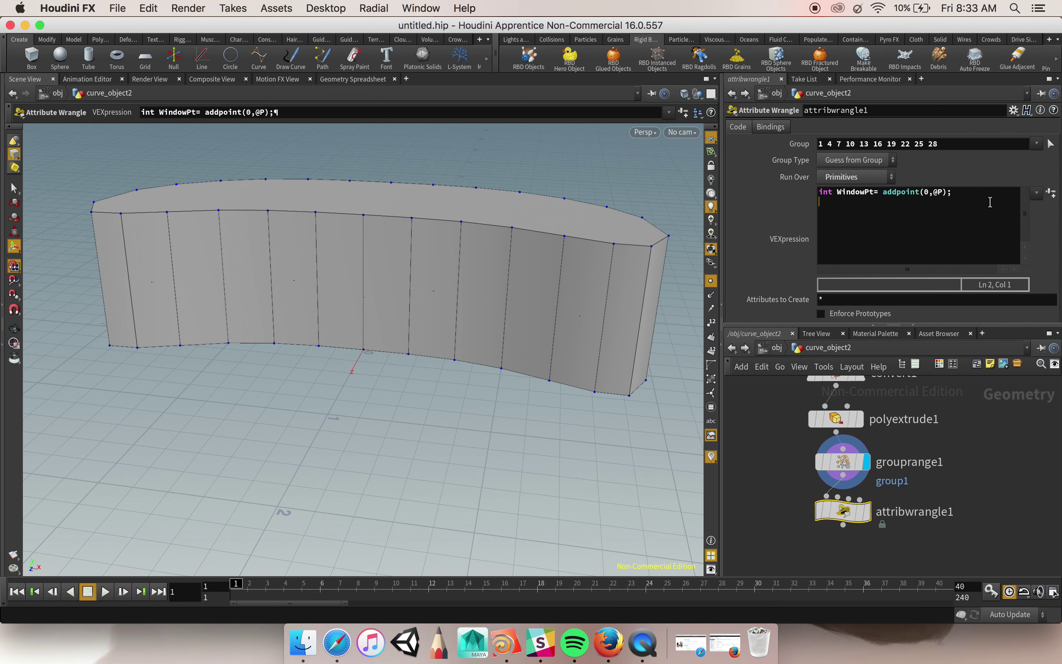
left_click(872, 483)
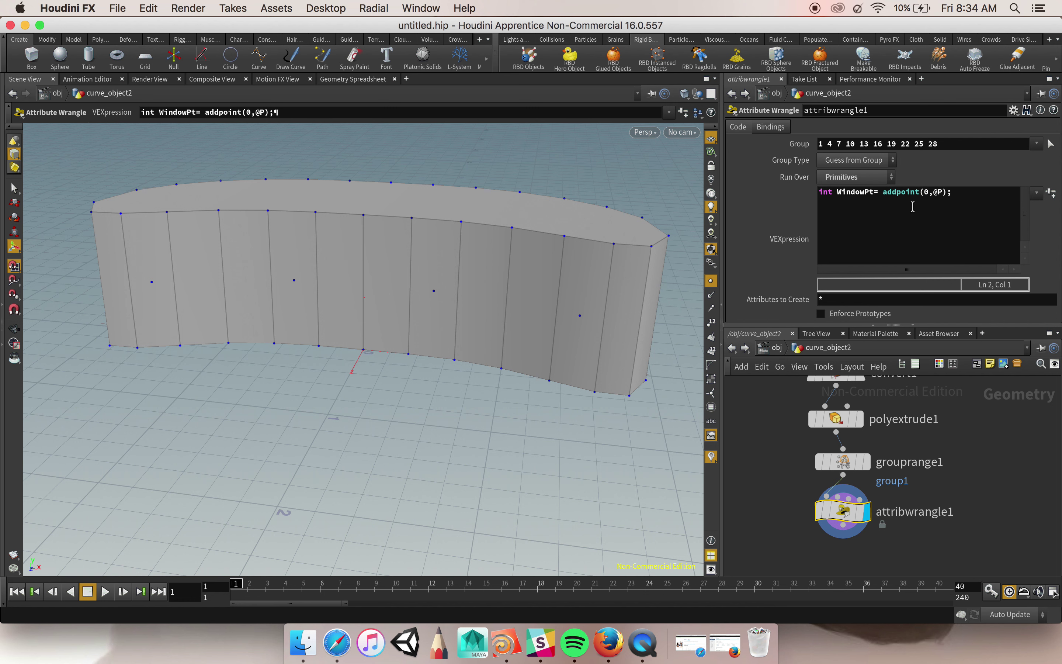
left_click(962, 198)
key("Return")
type("add")
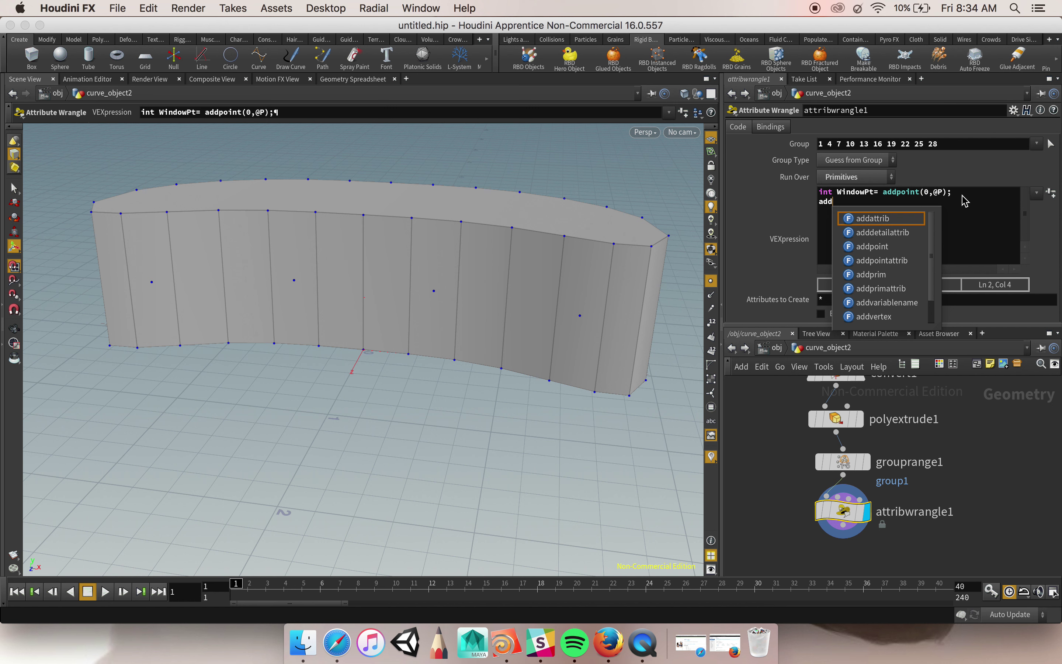
type("v")
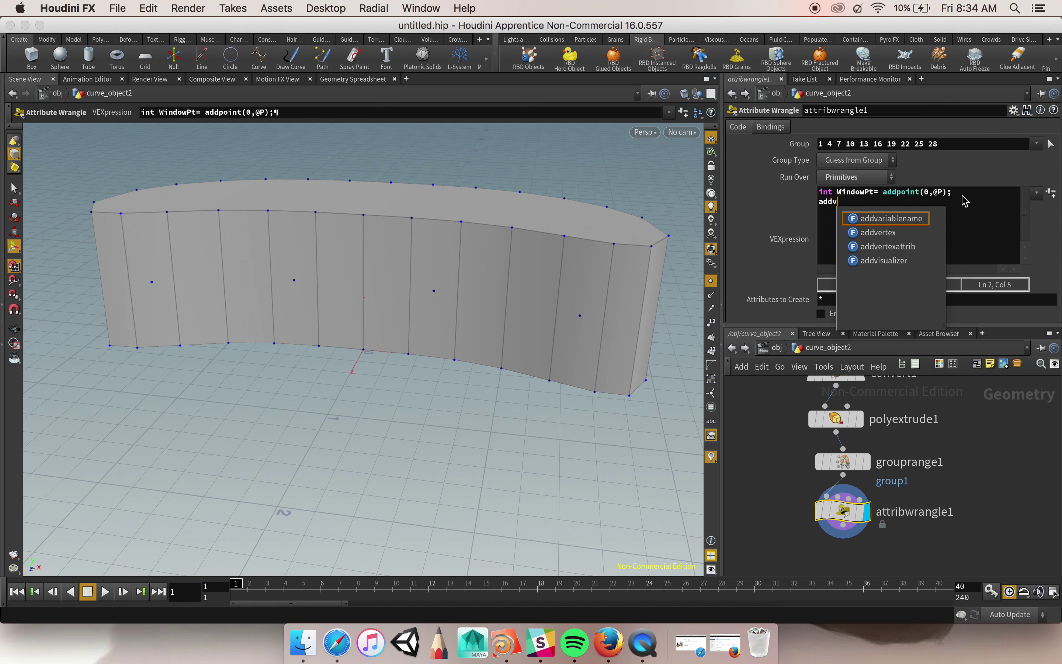
type("ertex")
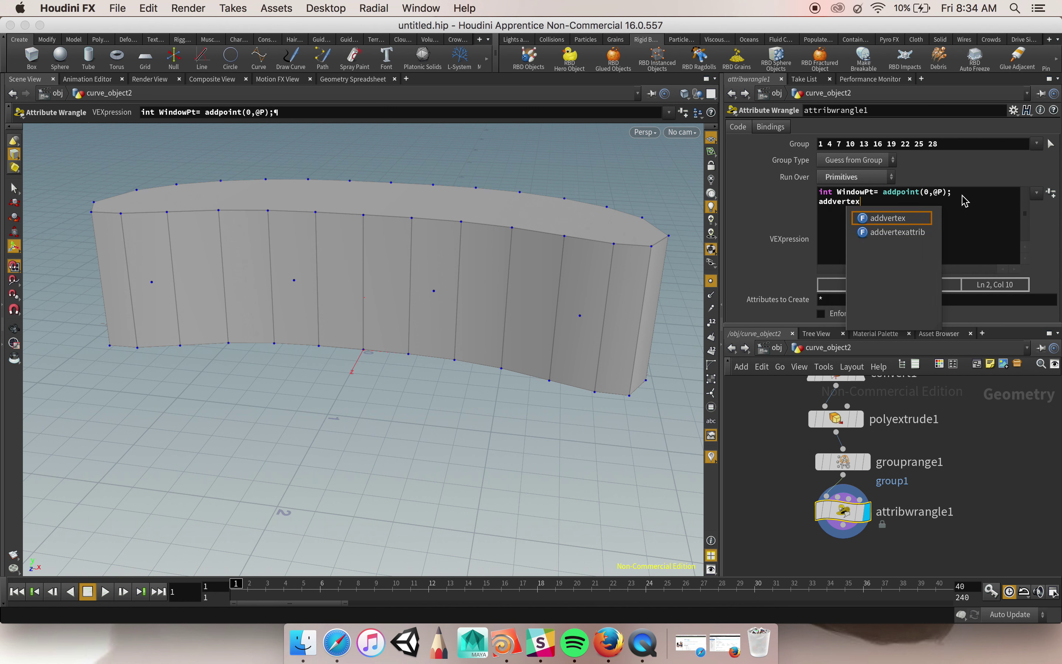
type("(")
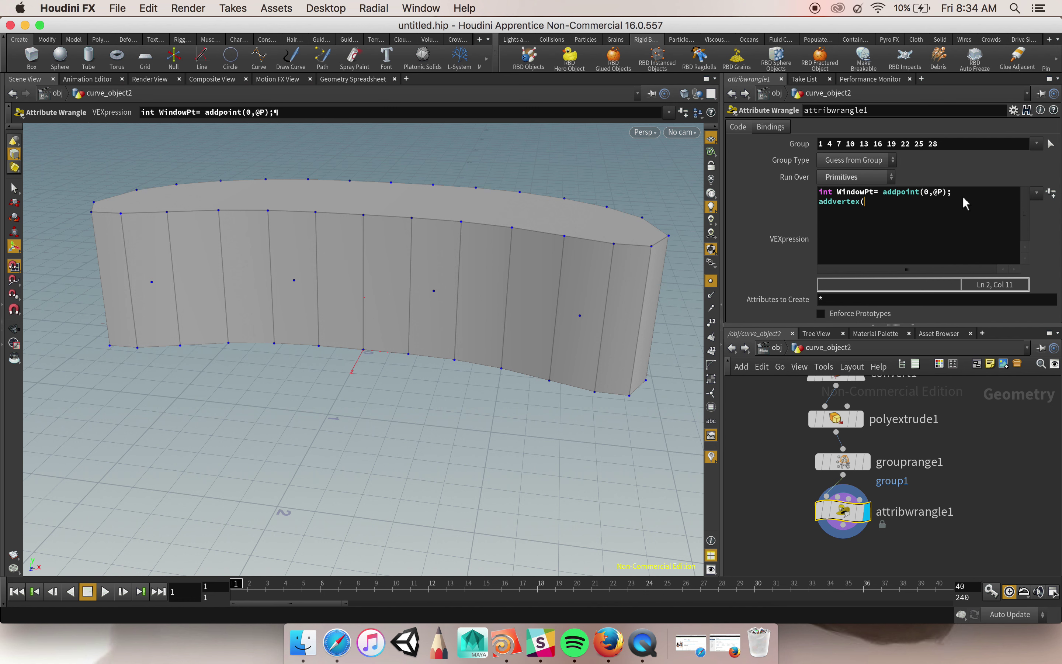
type("0,")
type("@primn")
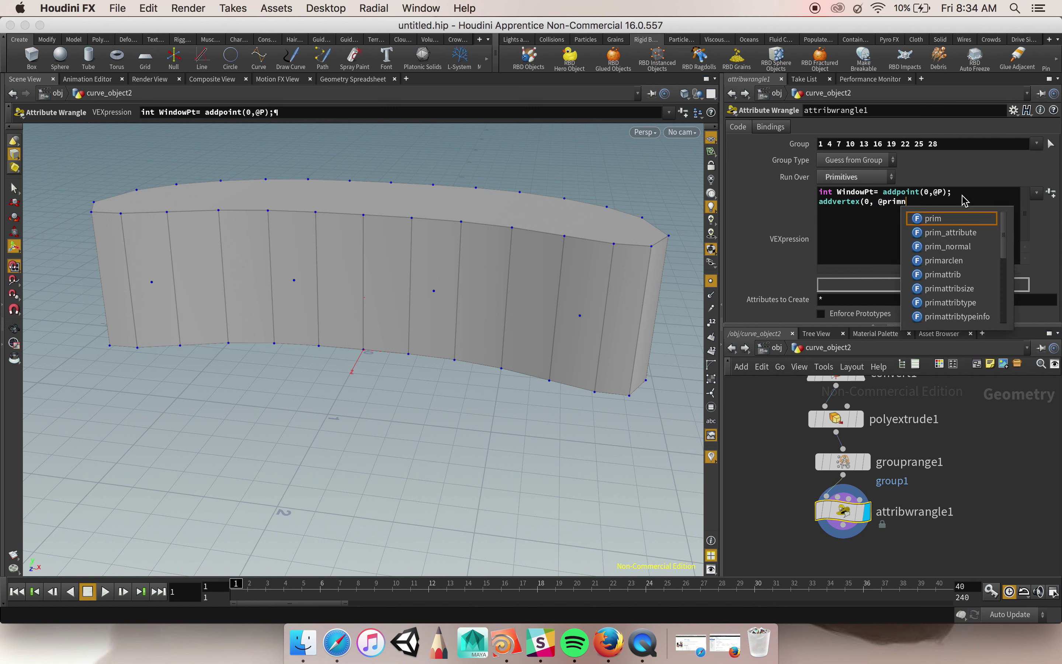
type("um")
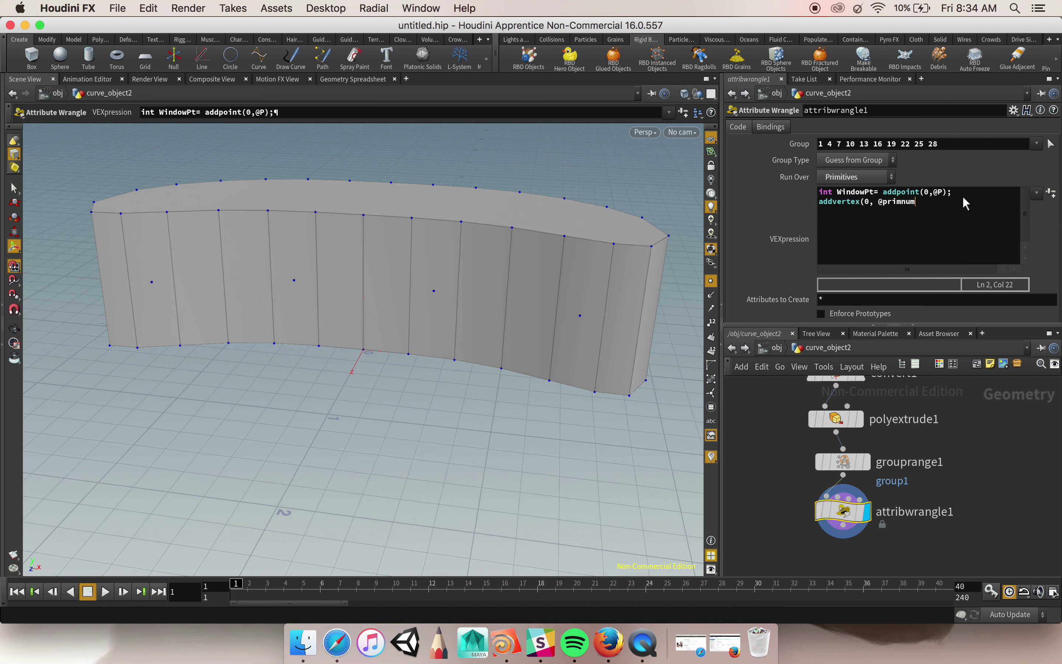
type(",")
type("WindowPt);")
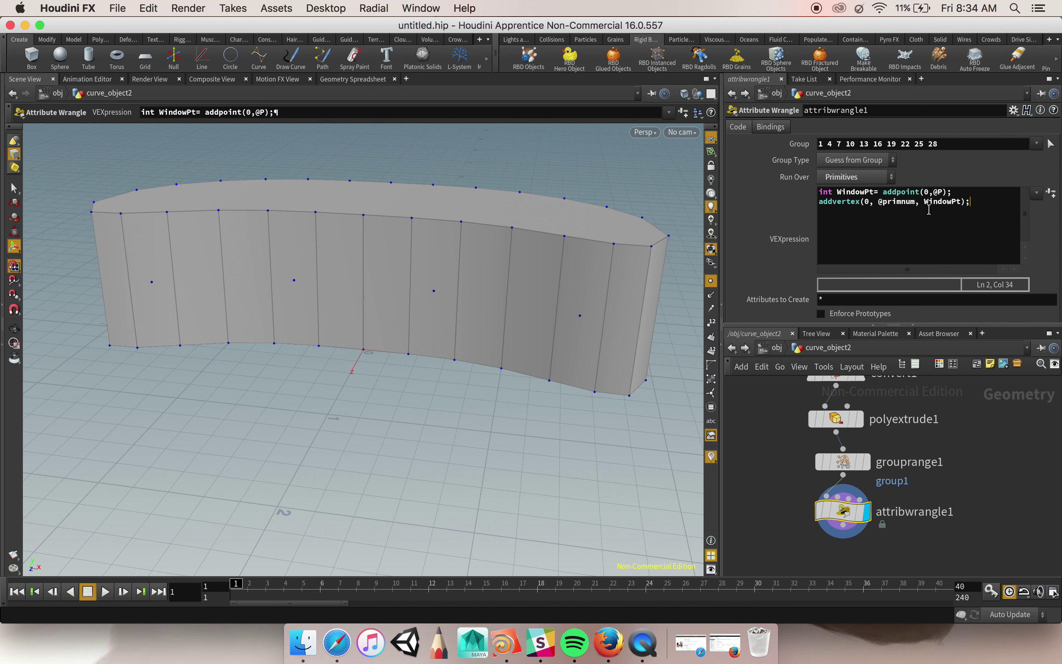
key("ctrl+Return")
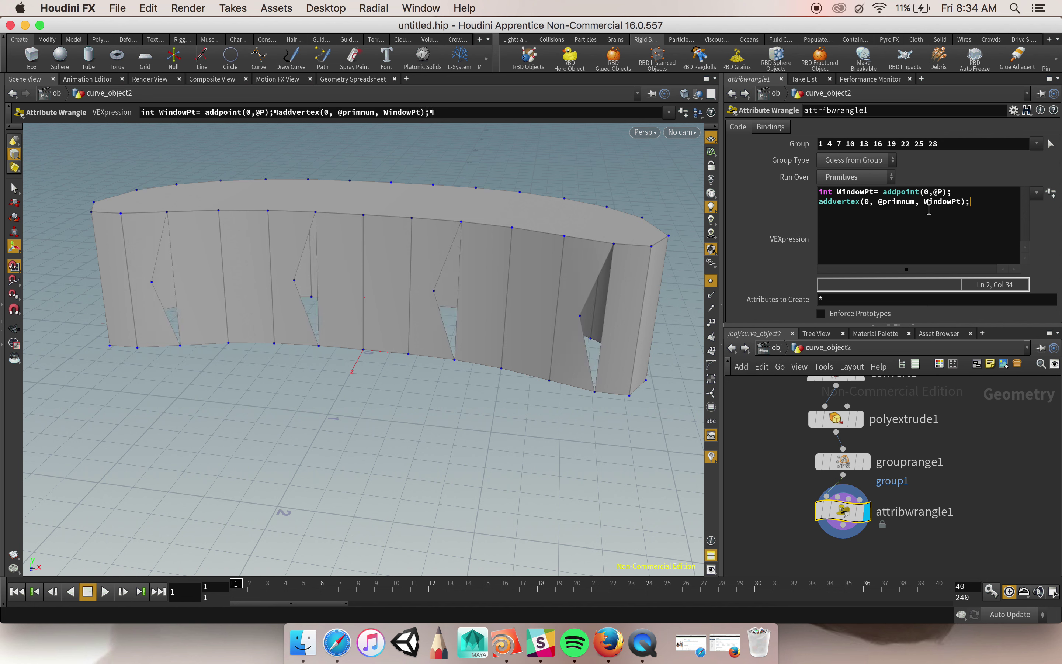